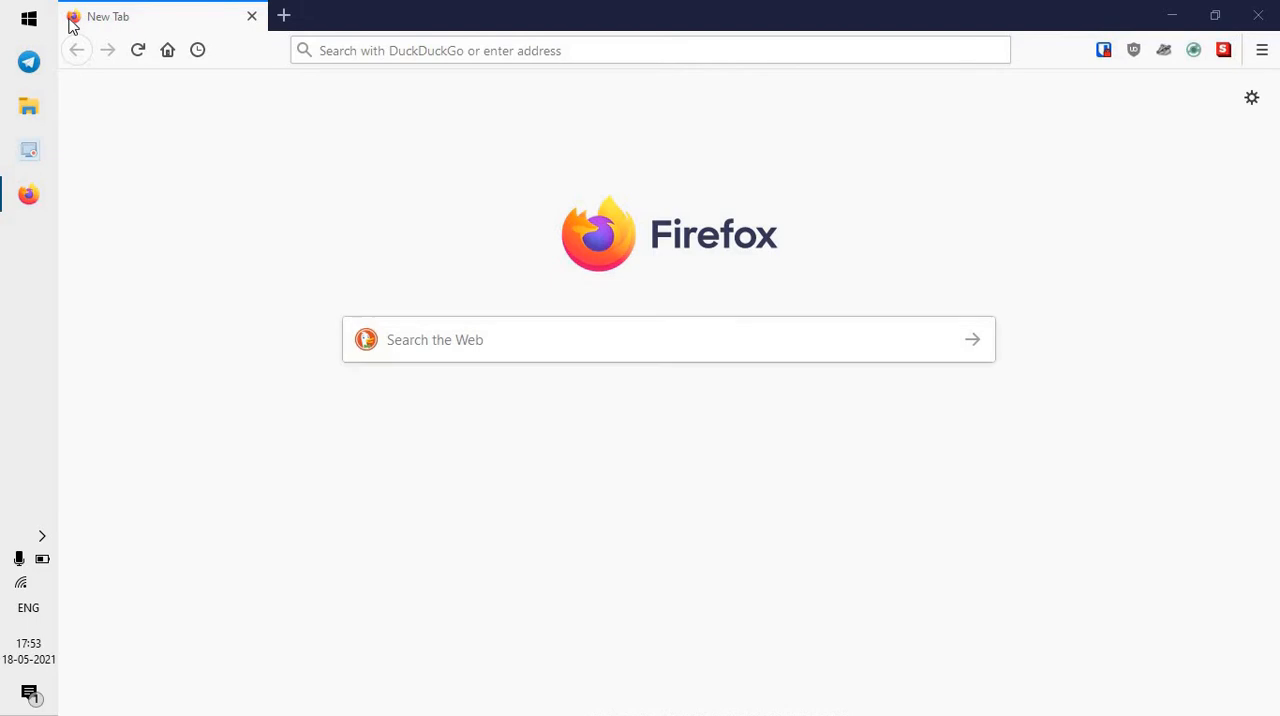
In Windows Update settings, pause updates for 7 more days four times in a row and close Settings.
{"action": "left_click", "coordinate": [15, 19]}
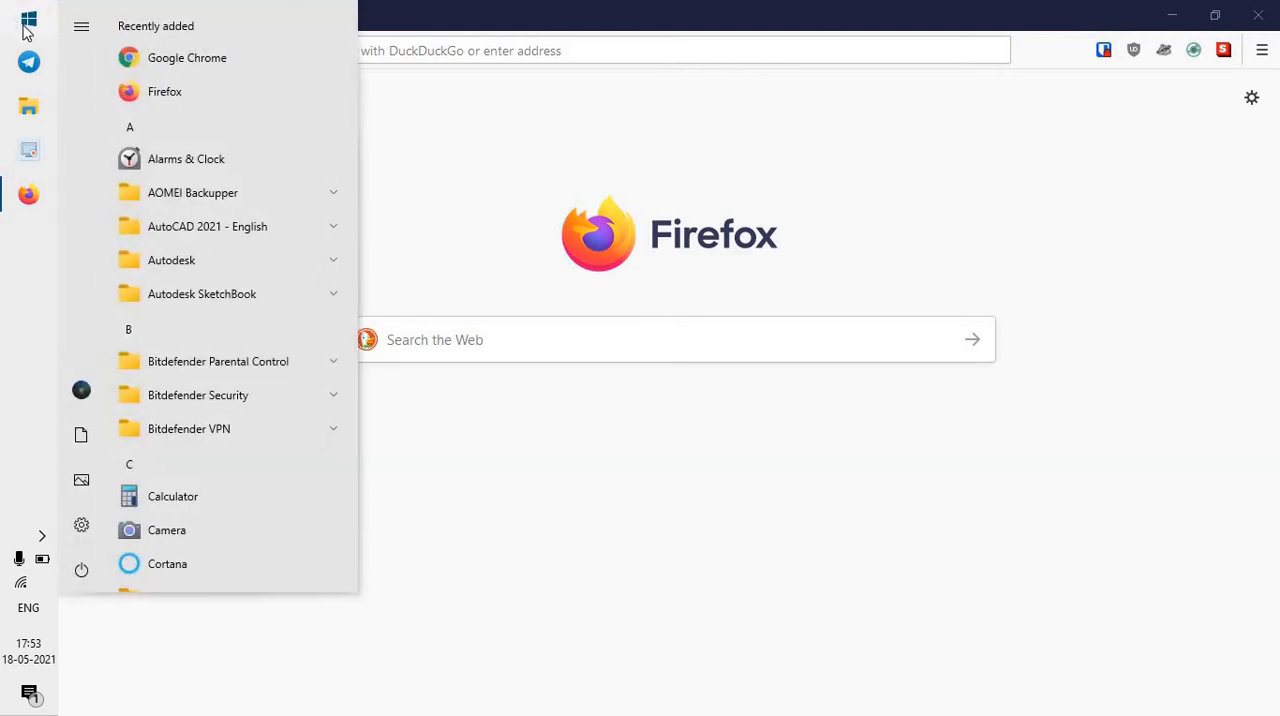
{"action": "left_click", "coordinate": [81, 527]}
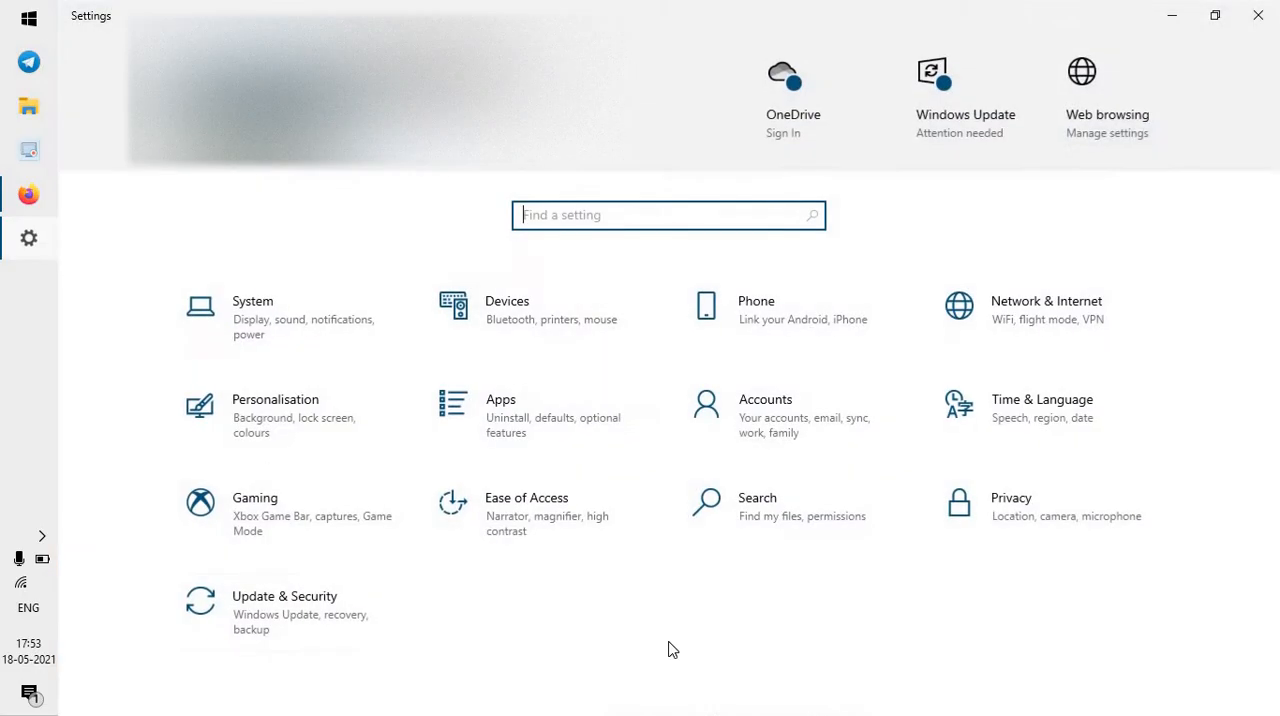
{"action": "left_click", "coordinate": [308, 616]}
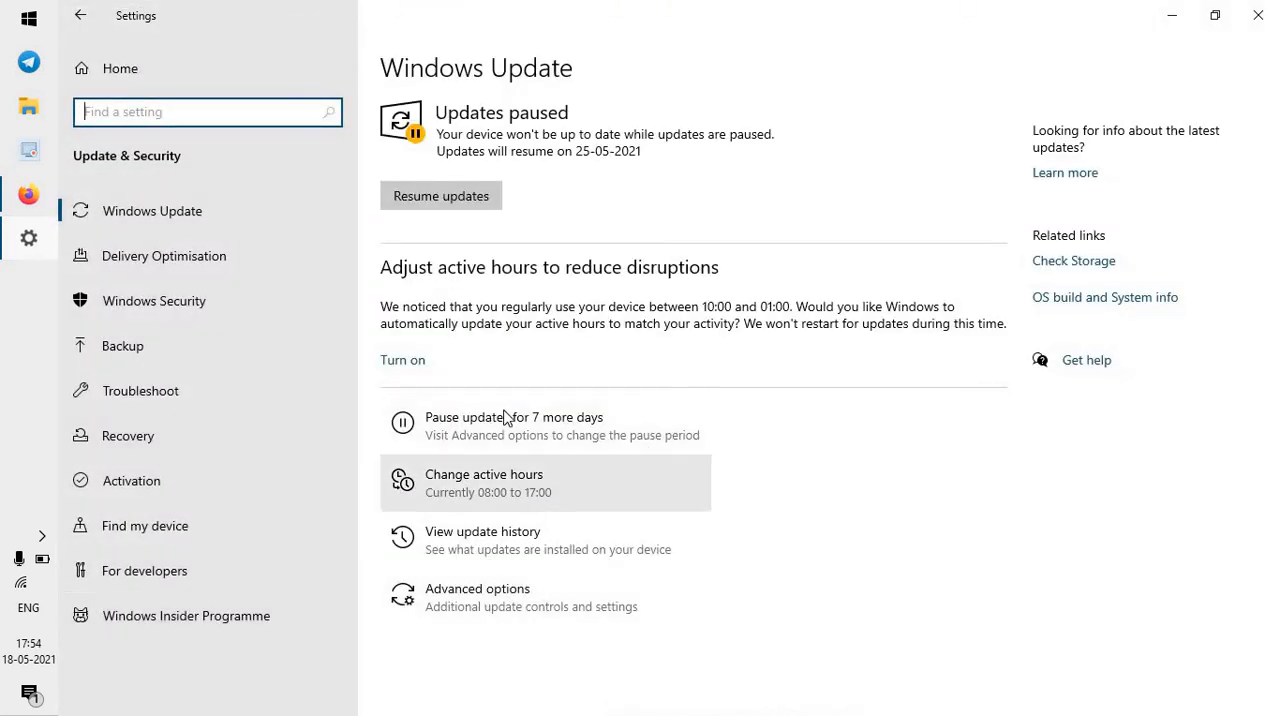
{"action": "left_click", "coordinate": [450, 424]}
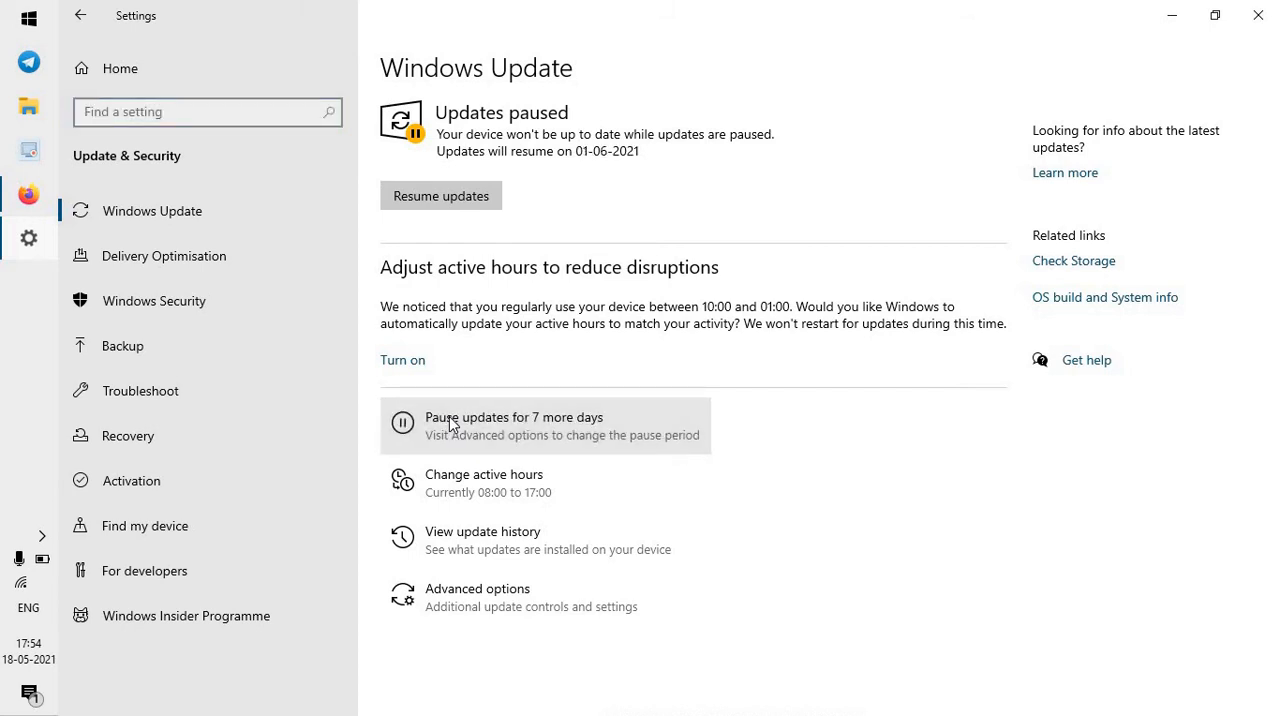
{"action": "left_click", "coordinate": [450, 424]}
{"action": "left_click", "coordinate": [450, 424]}
{"action": "left_click", "coordinate": [450, 424]}
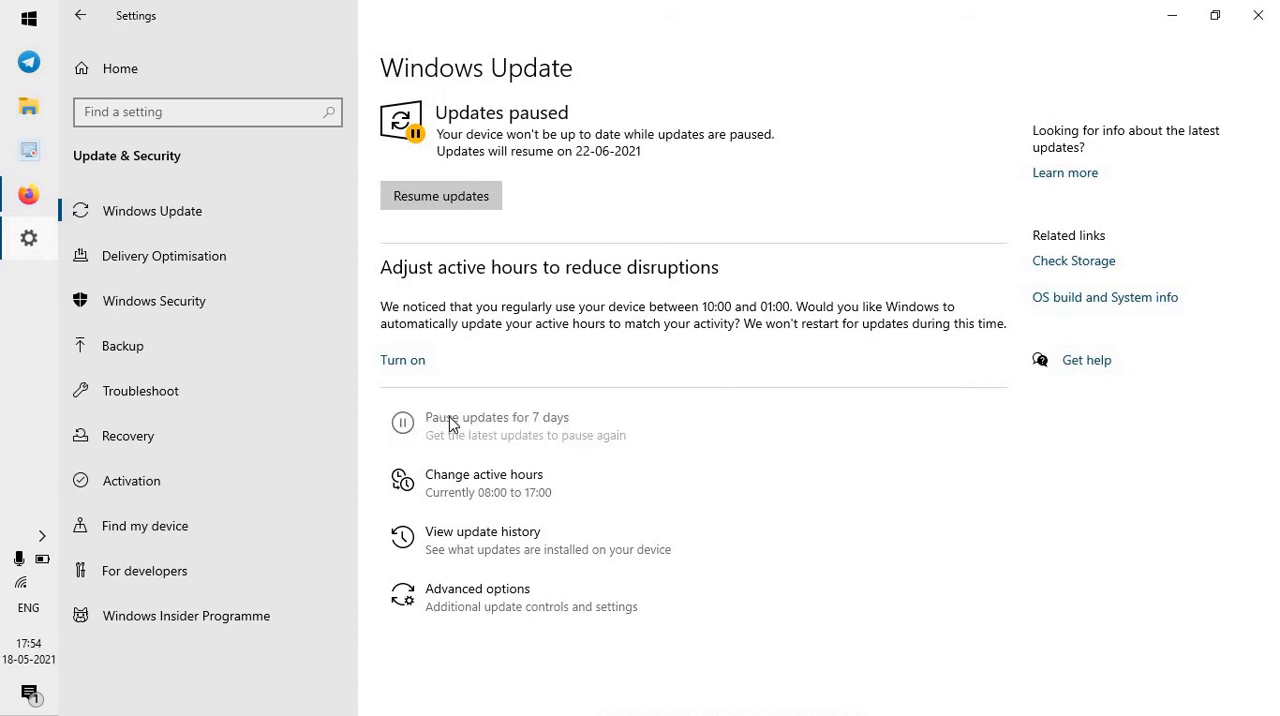
{"action": "left_click", "coordinate": [1246, 18]}
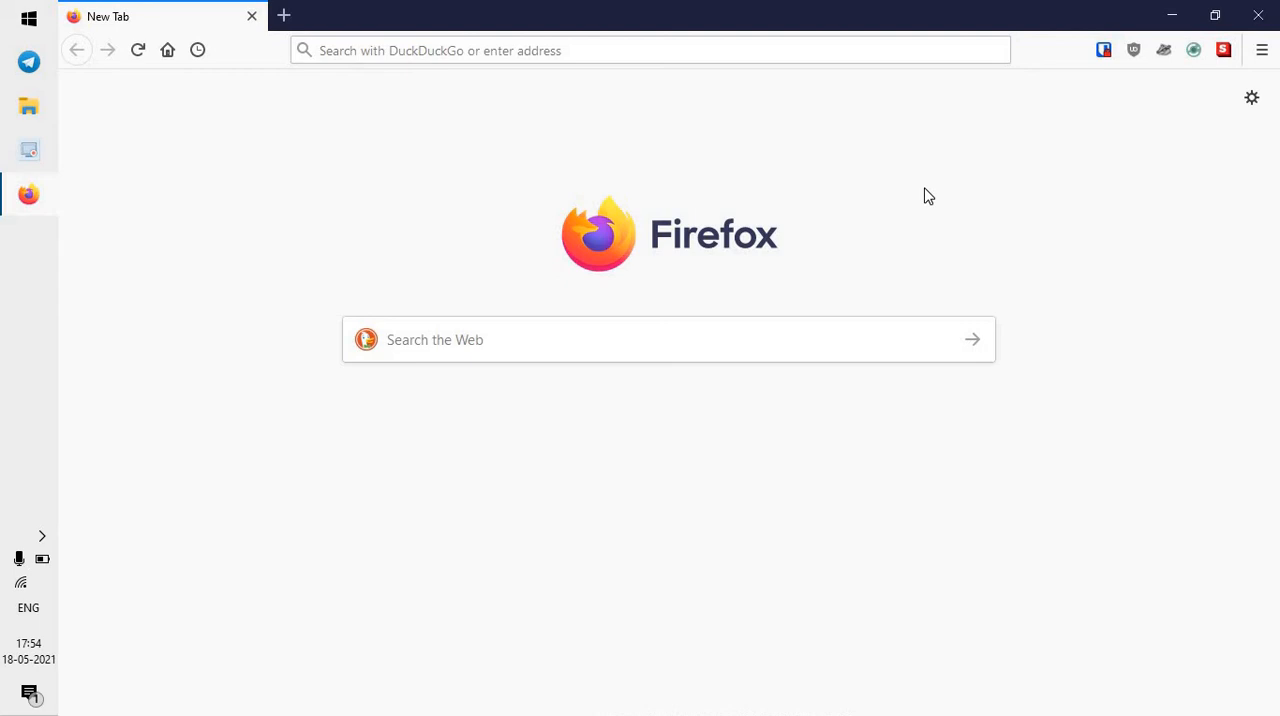
Search Windows for "SERVICES" and open the Services app.
{"action": "left_click", "coordinate": [4, 8]}
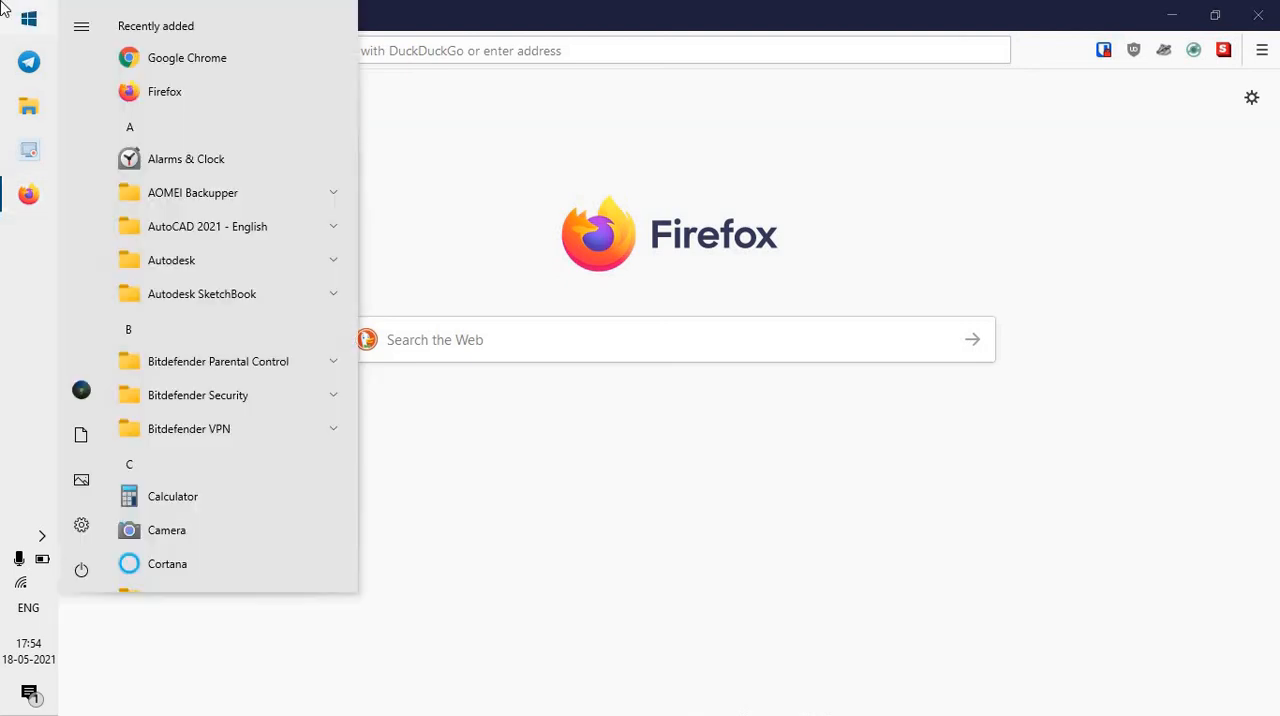
{"action": "type", "text": "SER"}
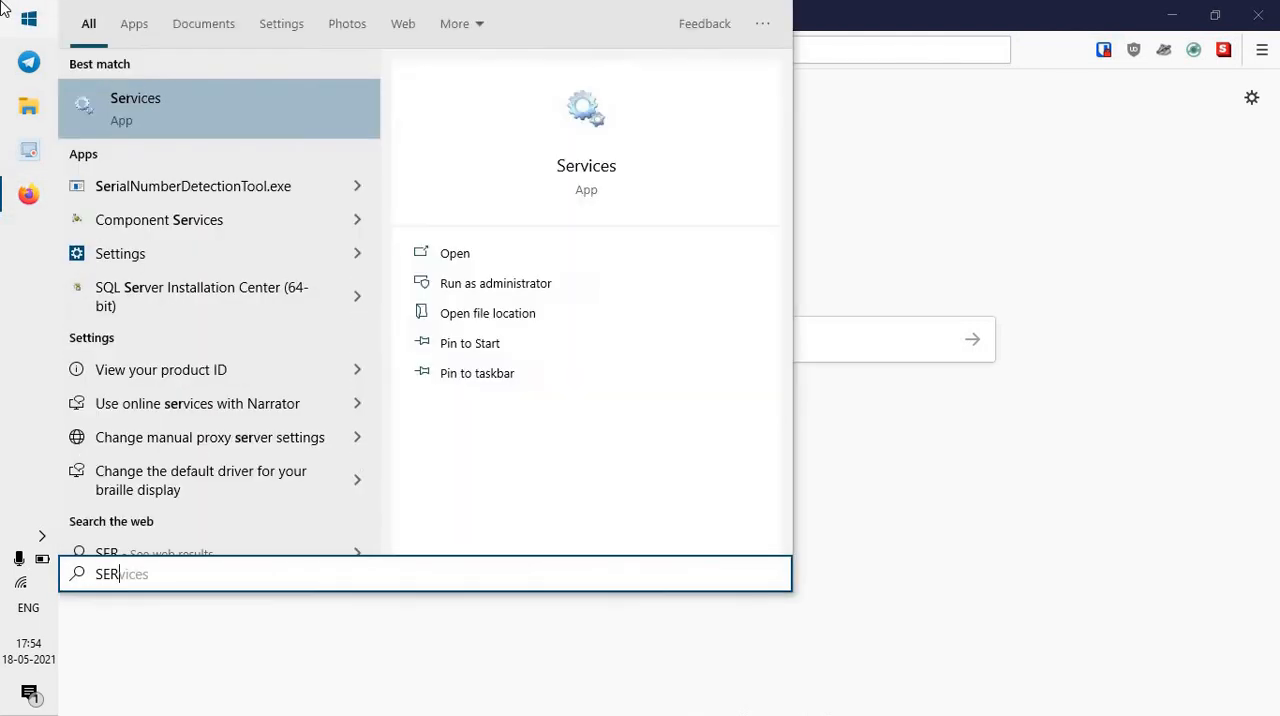
{"action": "type", "text": "VICES"}
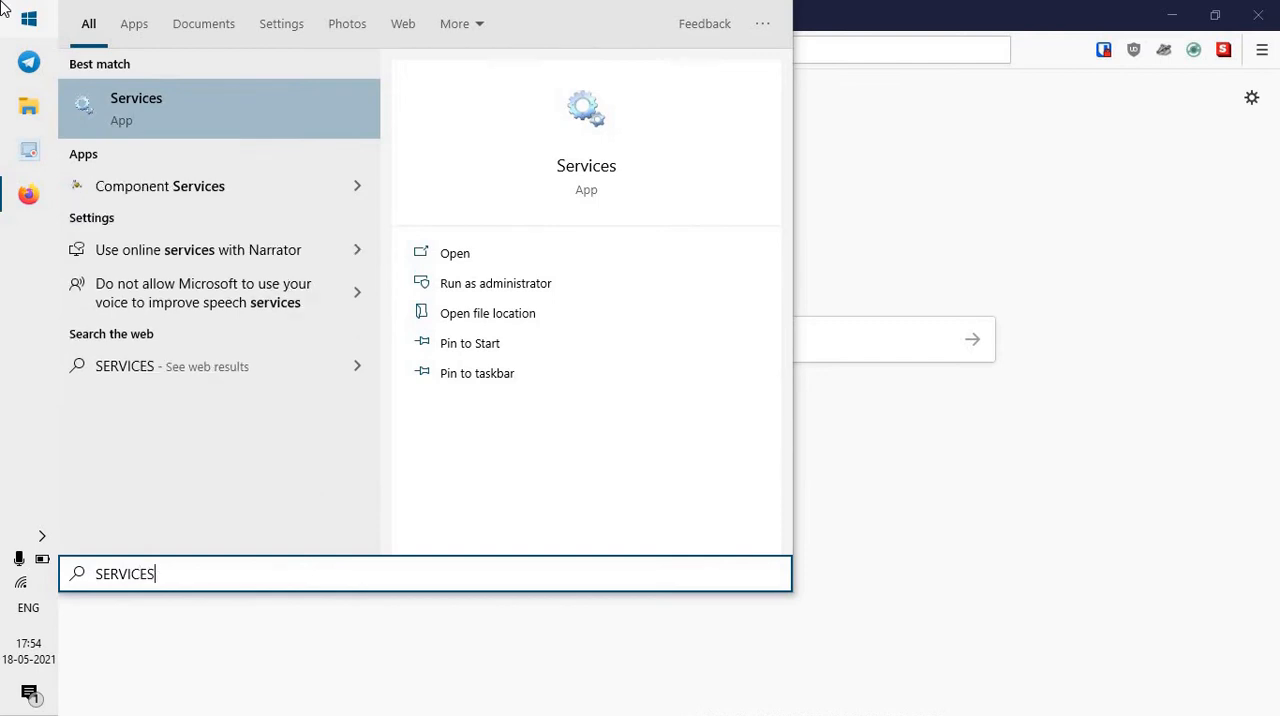
{"action": "key", "text": "Return"}
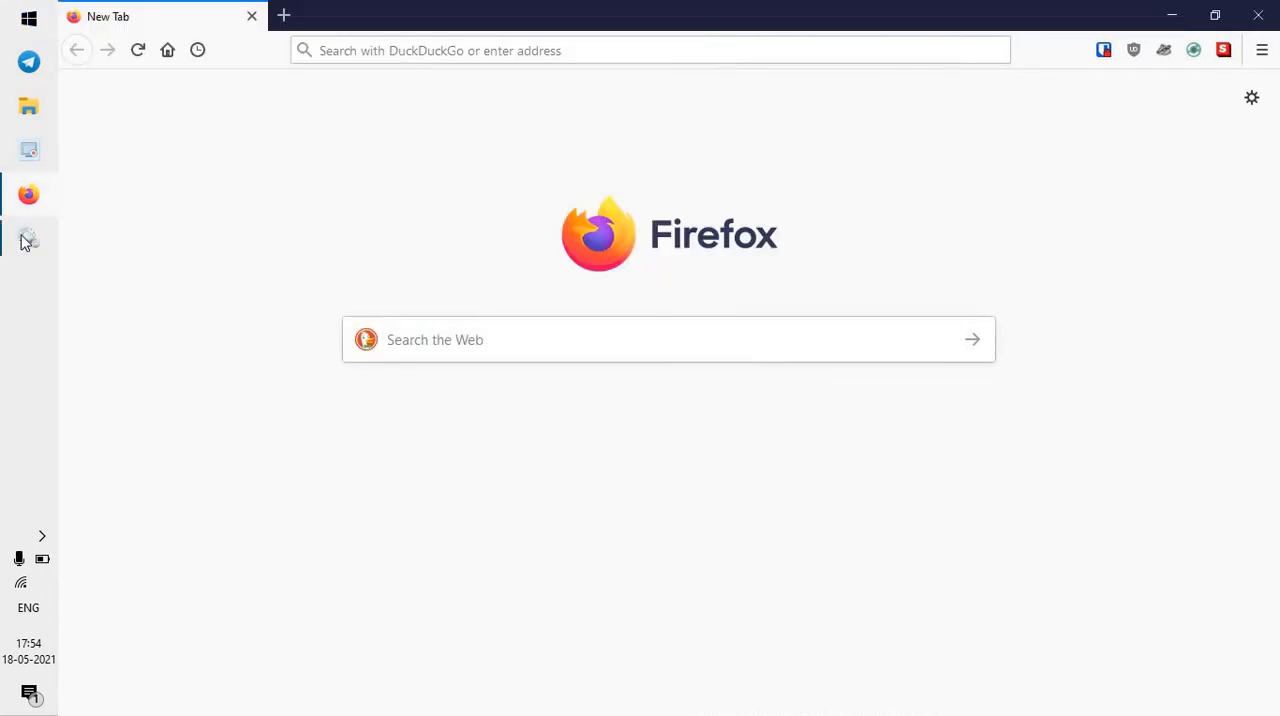
Set the Windows Update service's startup type to Disabled and apply the change.
{"action": "scroll", "coordinate": [955, 344], "scroll_direction": "down", "scroll_amount": 20}
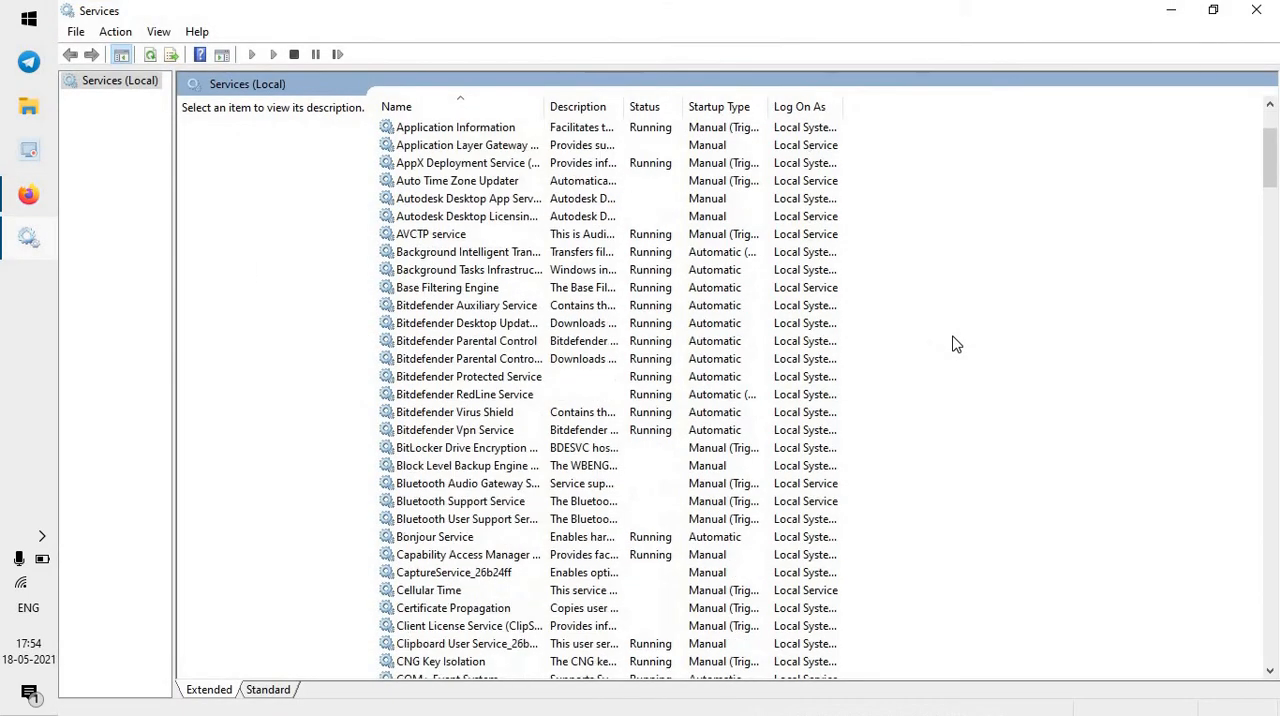
{"action": "scroll", "coordinate": [958, 335], "scroll_direction": "down", "scroll_amount": 20}
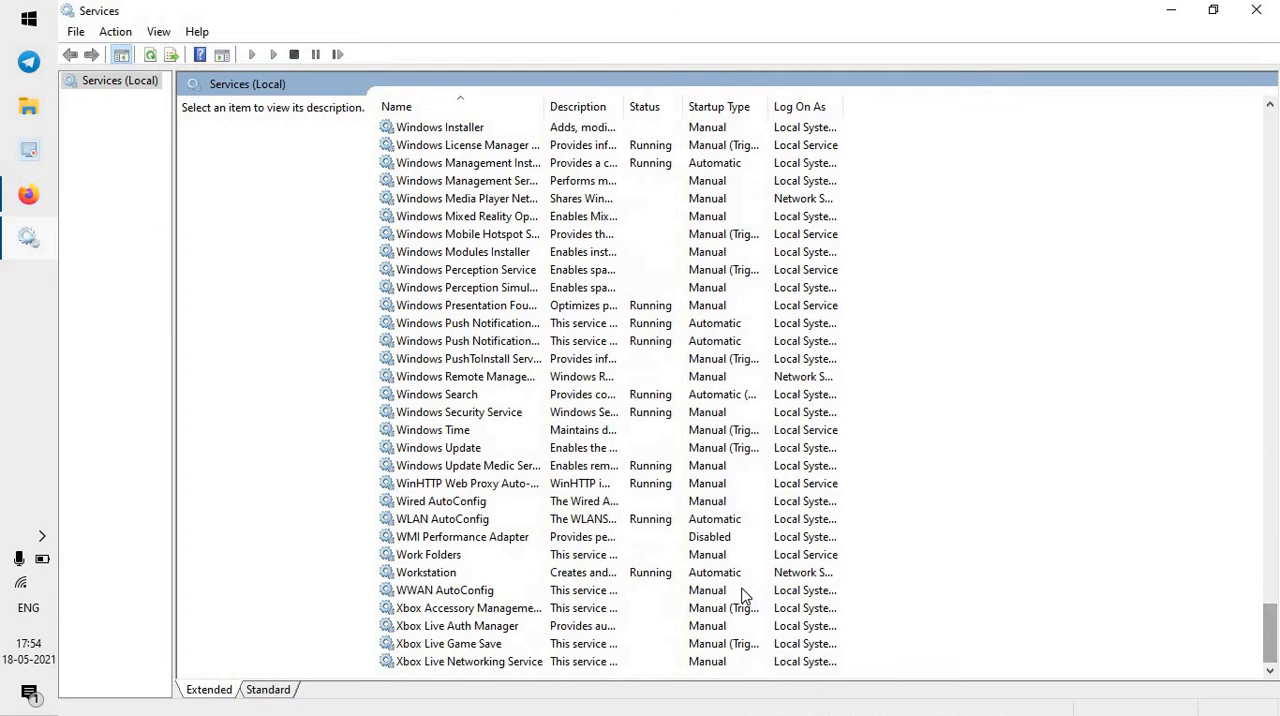
{"action": "double_click", "coordinate": [455, 450]}
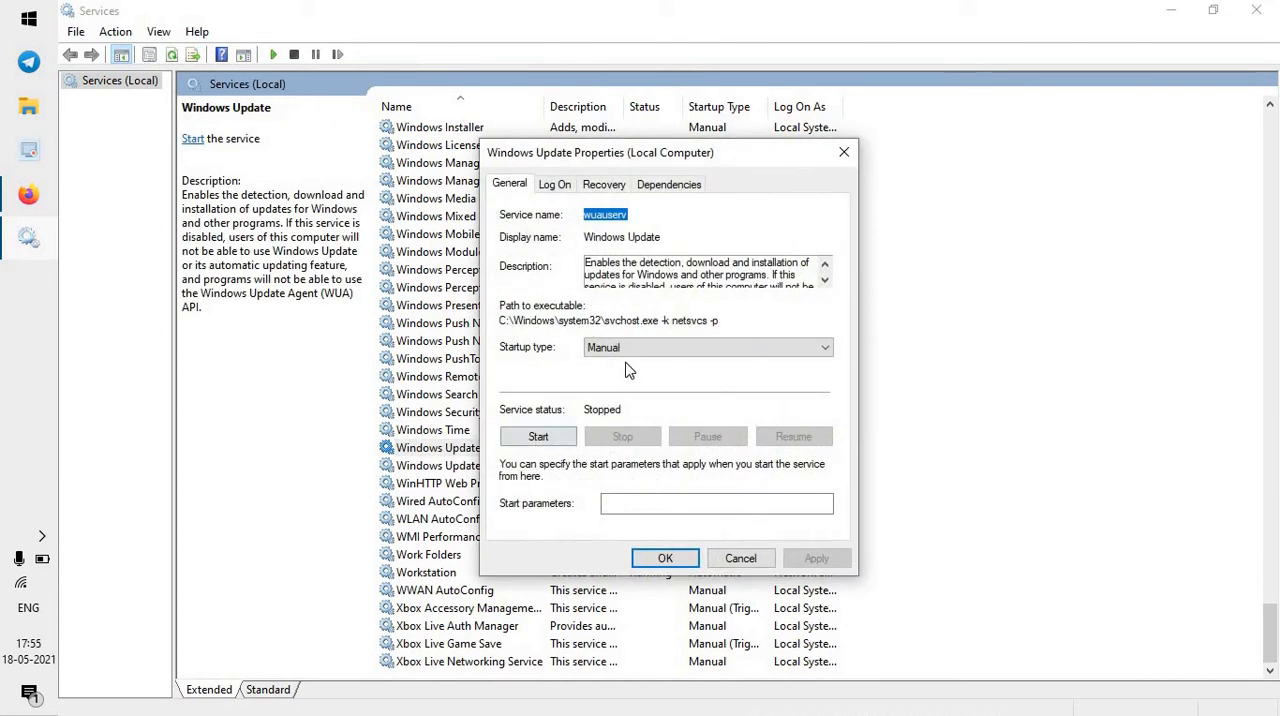
{"action": "left_click", "coordinate": [630, 352]}
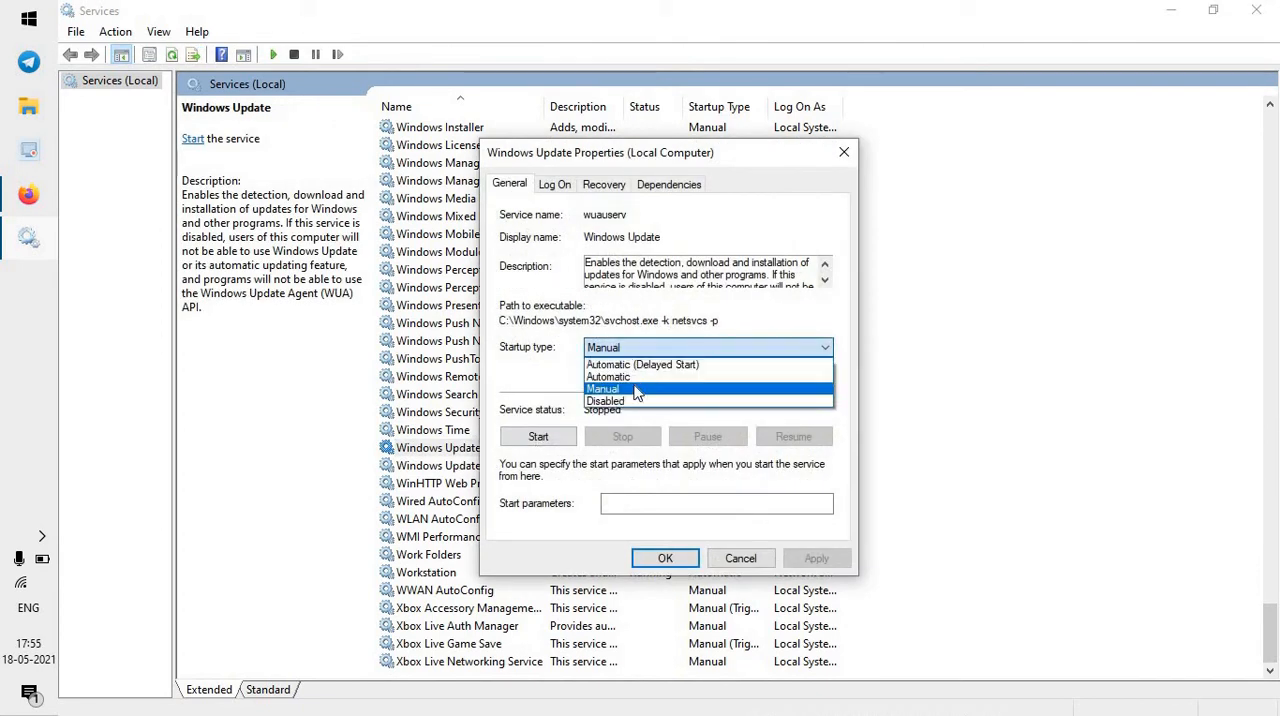
{"action": "left_click", "coordinate": [636, 401]}
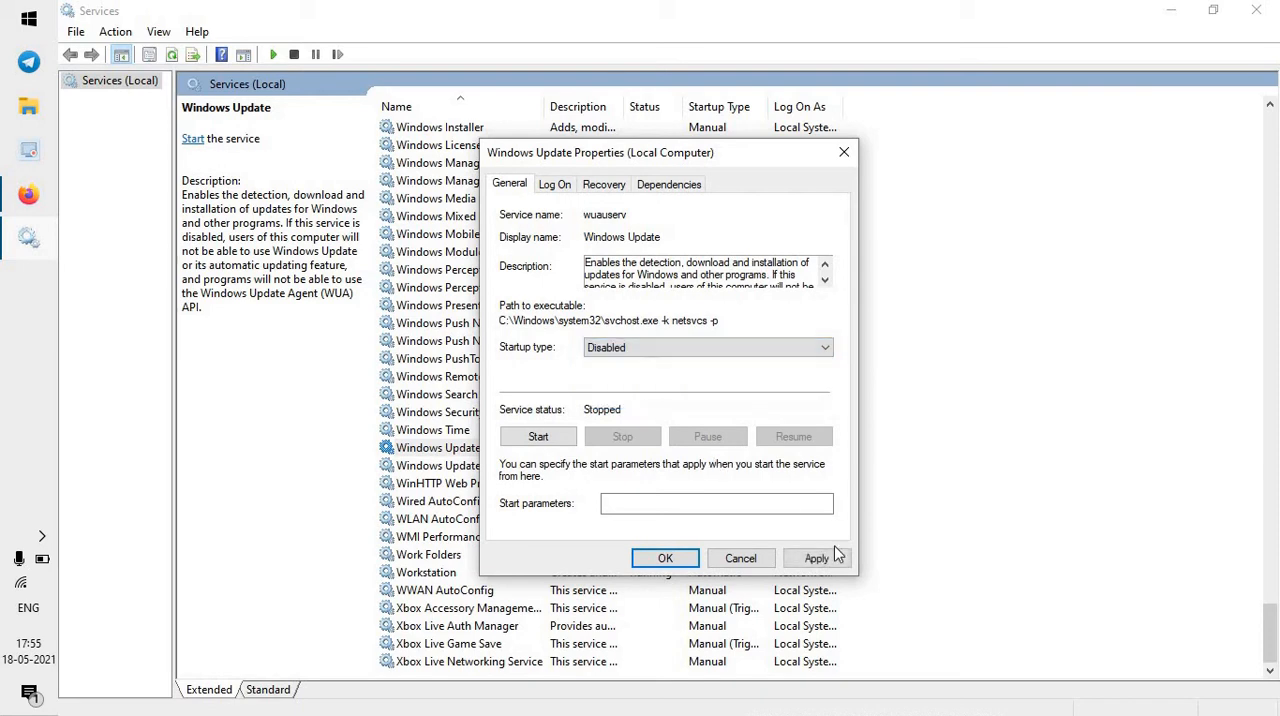
{"action": "left_click", "coordinate": [843, 561]}
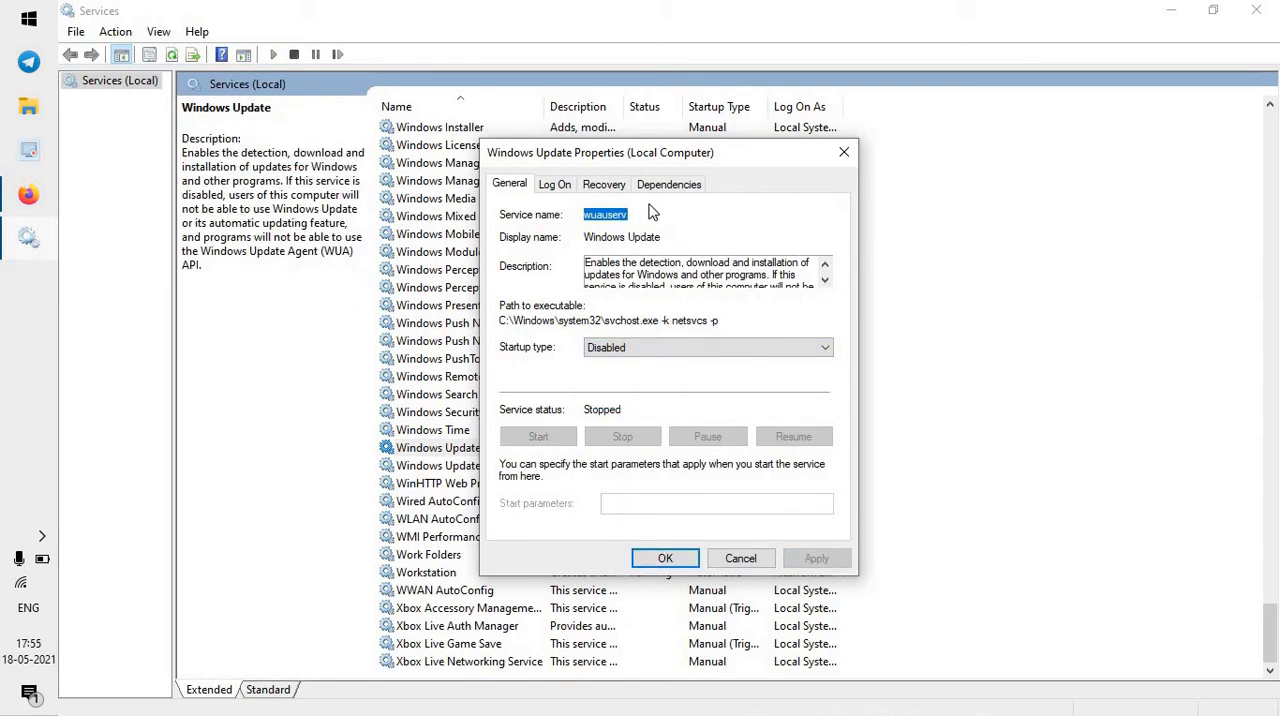
Set the Windows Update service's first-failure recovery to Take No Action and its fail count reset to 0 days, and save the properties.
{"action": "left_click", "coordinate": [612, 190]}
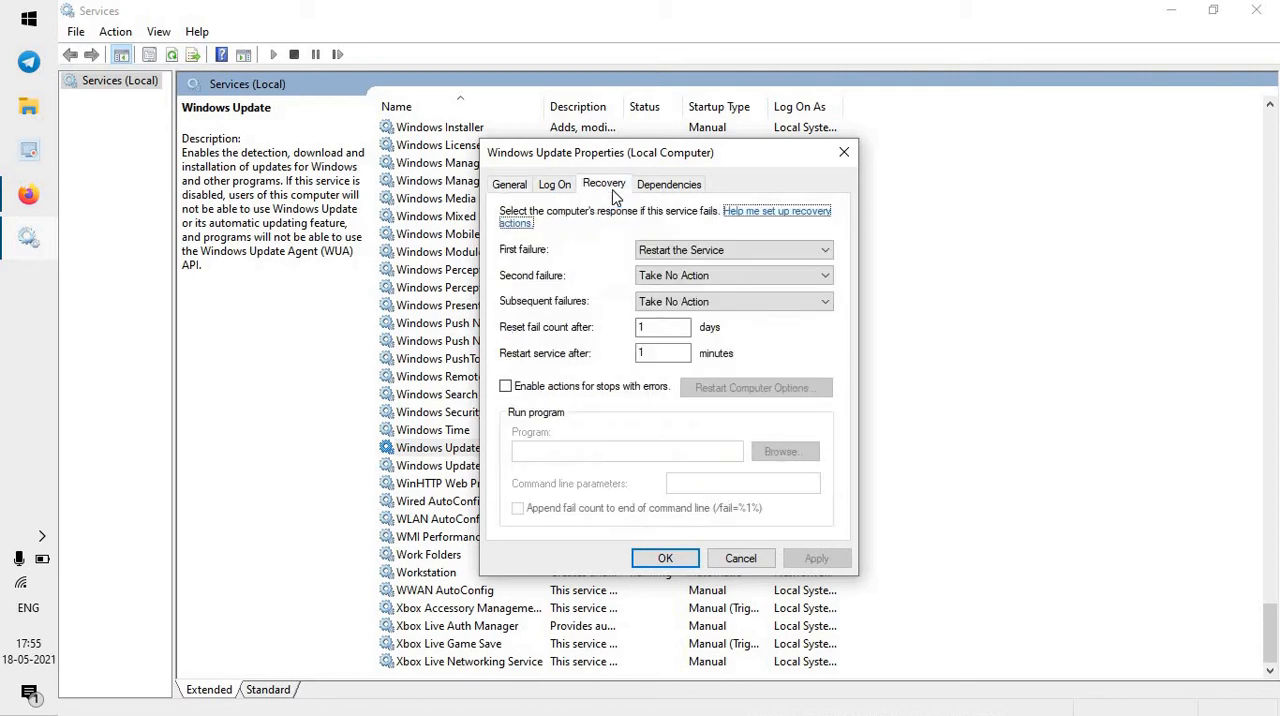
{"action": "left_click", "coordinate": [701, 255]}
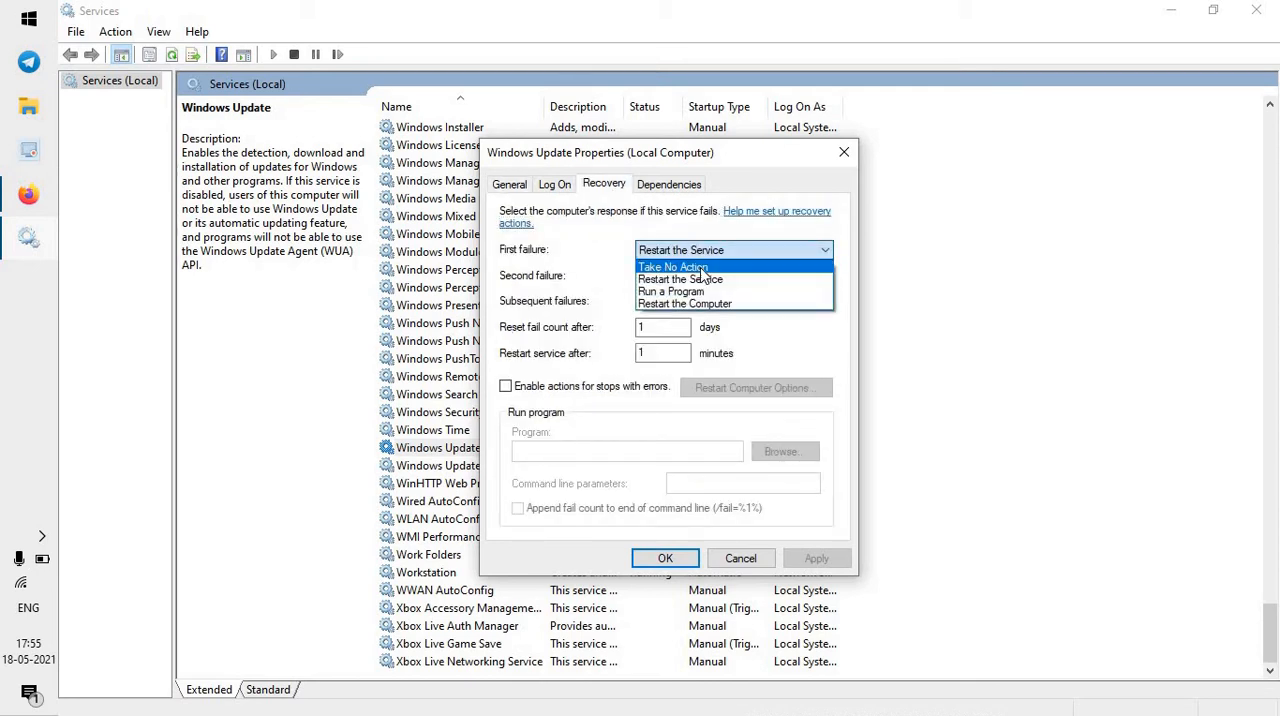
{"action": "left_click", "coordinate": [704, 268]}
{"action": "double_click", "coordinate": [666, 332]}
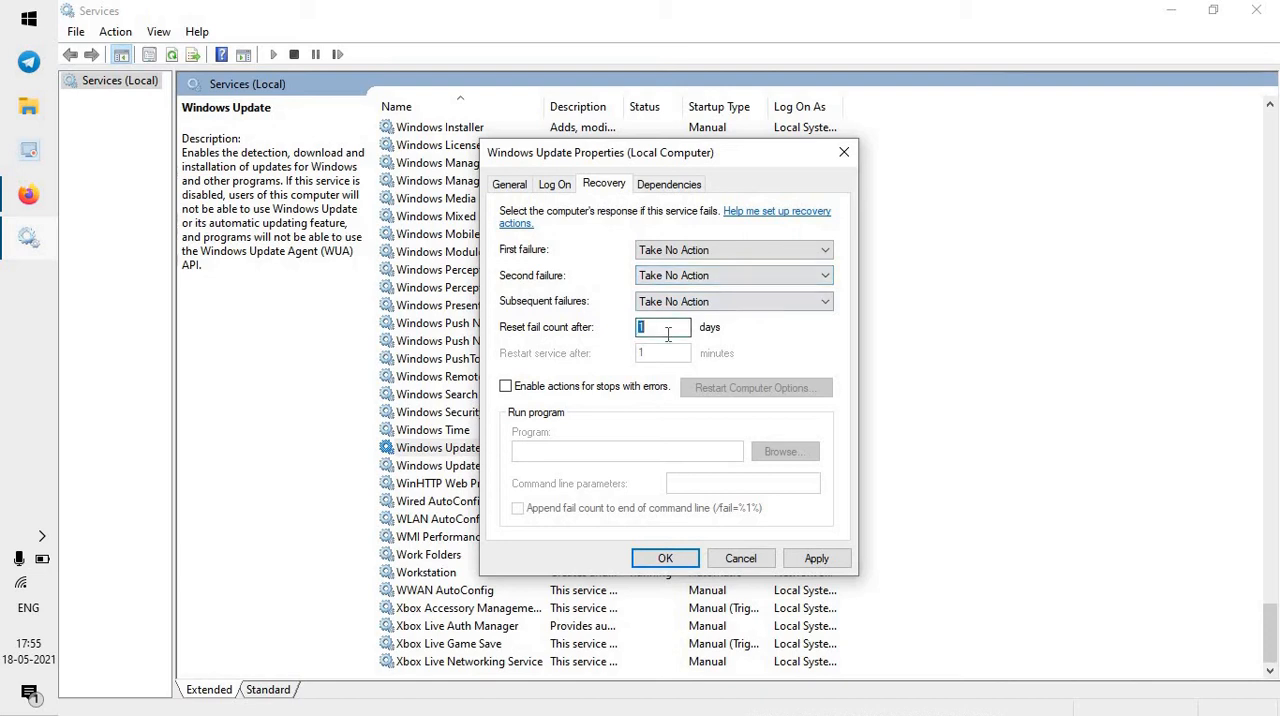
{"action": "type", "text": "0"}
{"action": "left_click", "coordinate": [798, 562]}
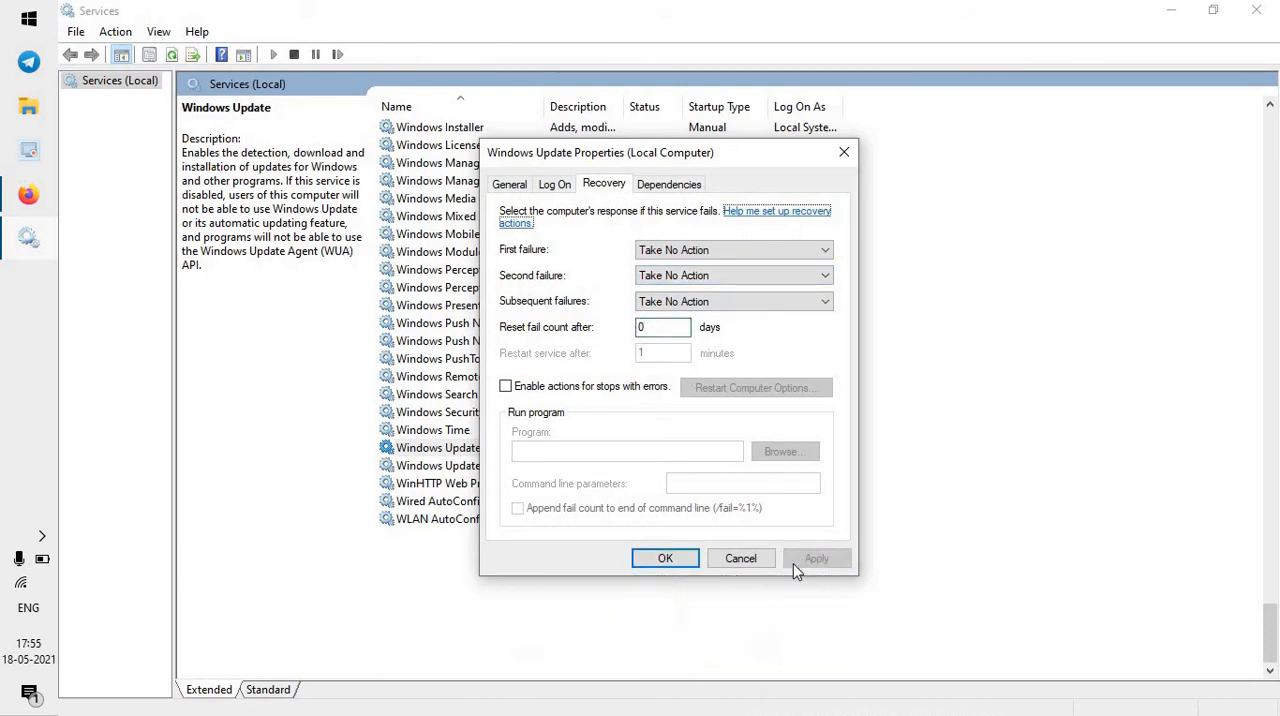
{"action": "left_click", "coordinate": [666, 558]}
{"action": "left_click", "coordinate": [900, 571]}
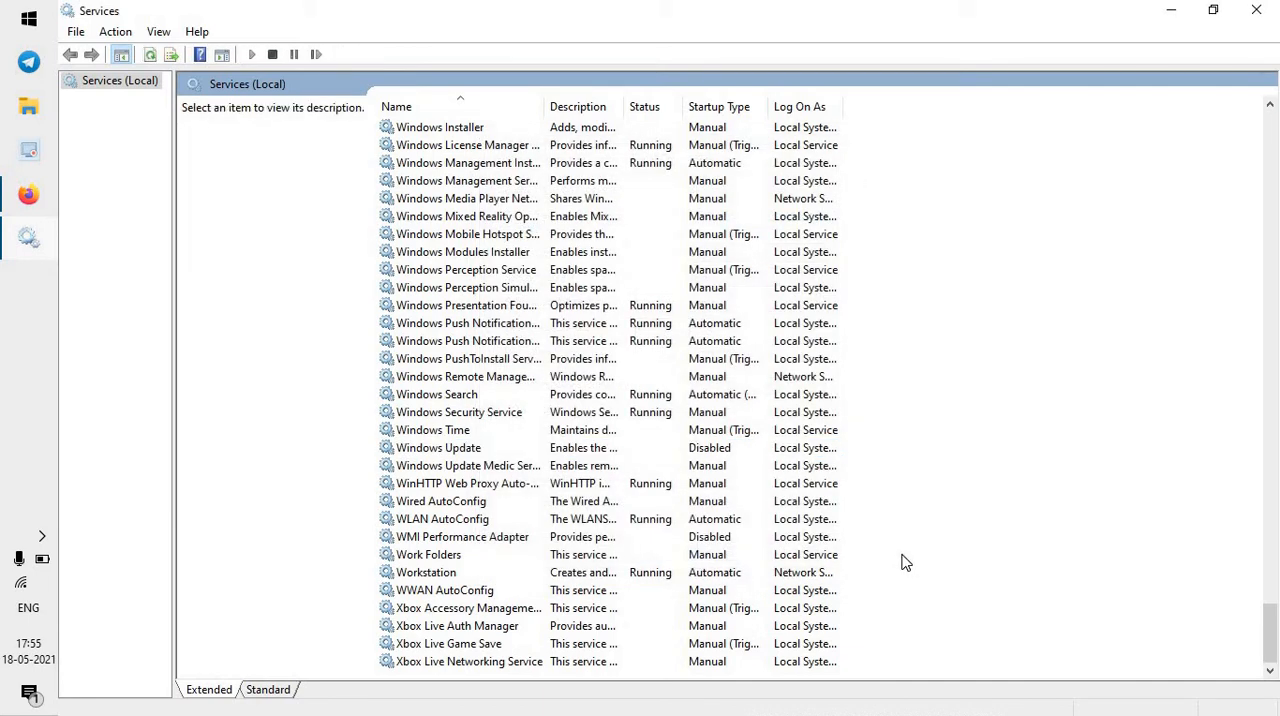
Set the Background Intelligent Transfer Service's startup type to Disabled, save its properties, and minimize Services.
{"action": "scroll", "coordinate": [905, 563], "scroll_direction": "up", "scroll_amount": 1}
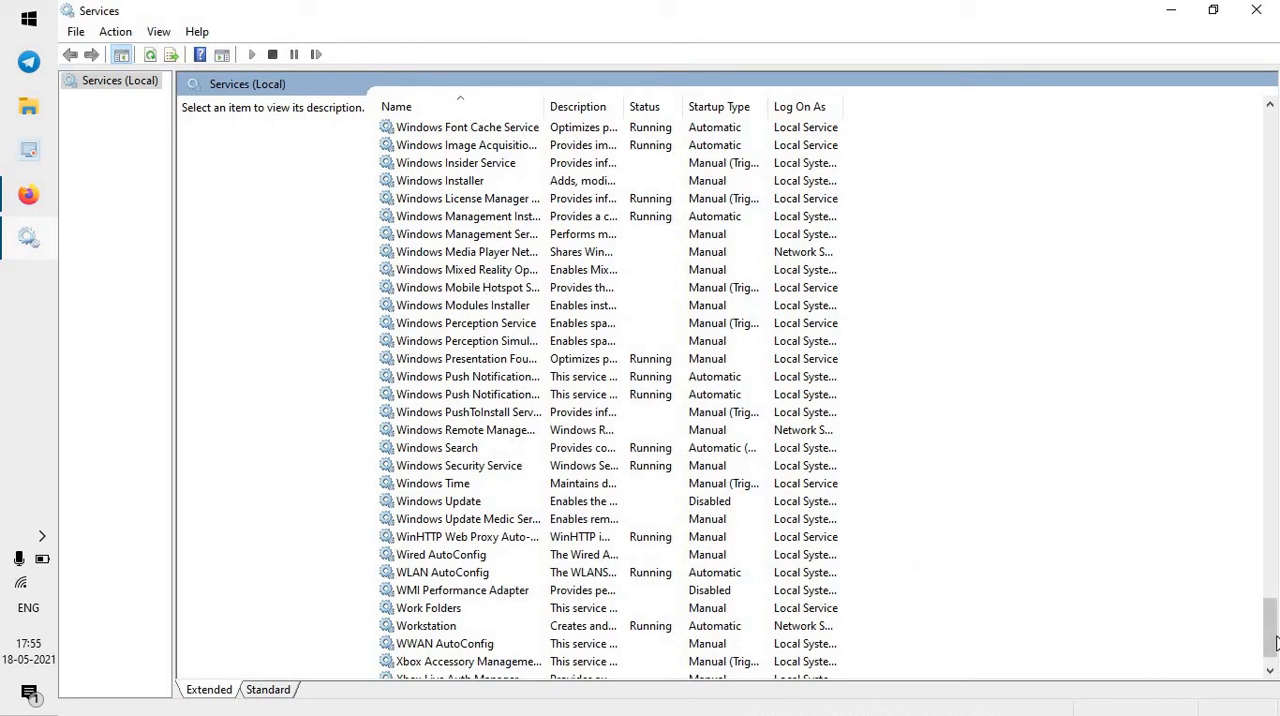
{"action": "left_click_drag", "start_coordinate": [1270, 640], "coordinate": [1276, 125]}
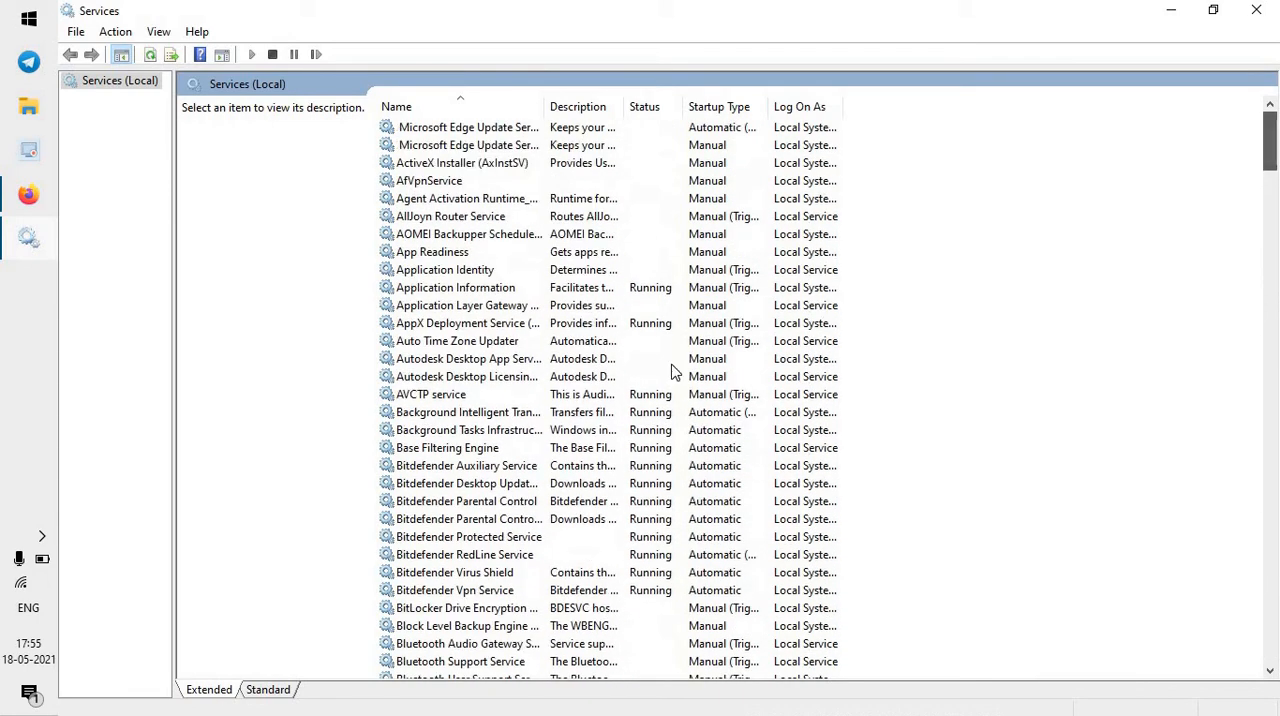
{"action": "left_click", "coordinate": [459, 416]}
{"action": "double_click", "coordinate": [459, 416]}
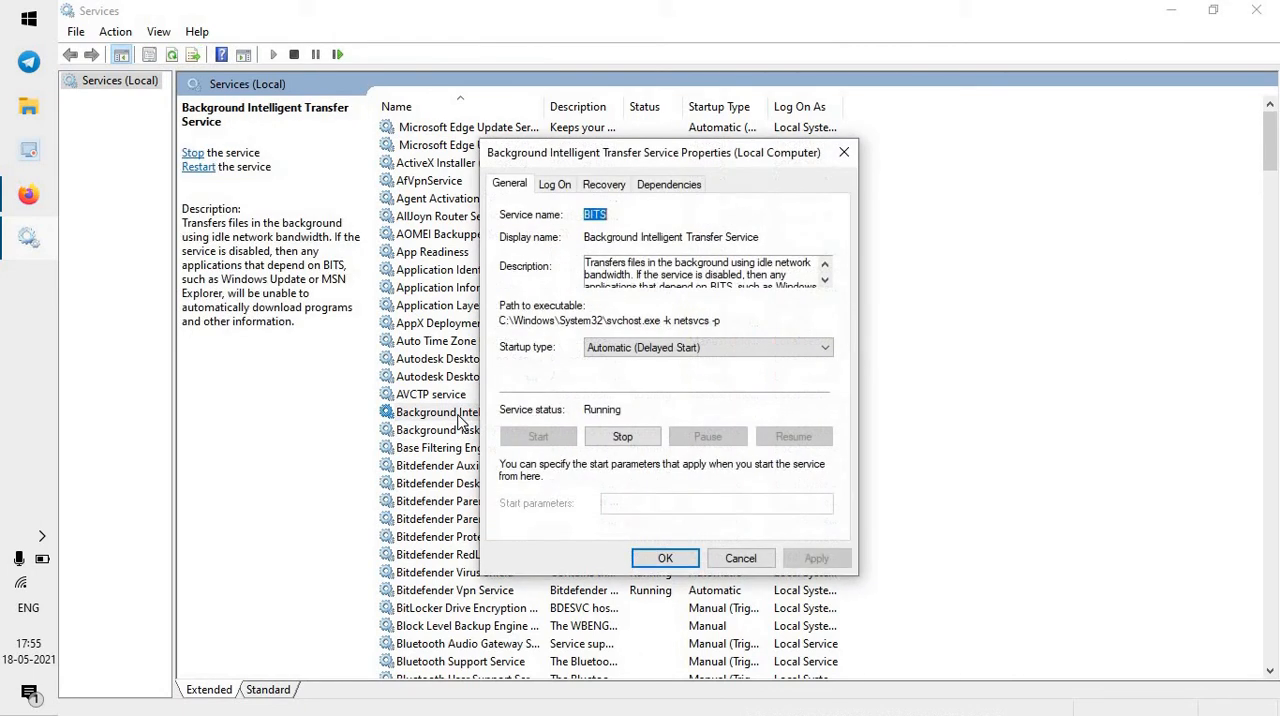
{"action": "left_click", "coordinate": [667, 350]}
{"action": "left_click", "coordinate": [655, 401]}
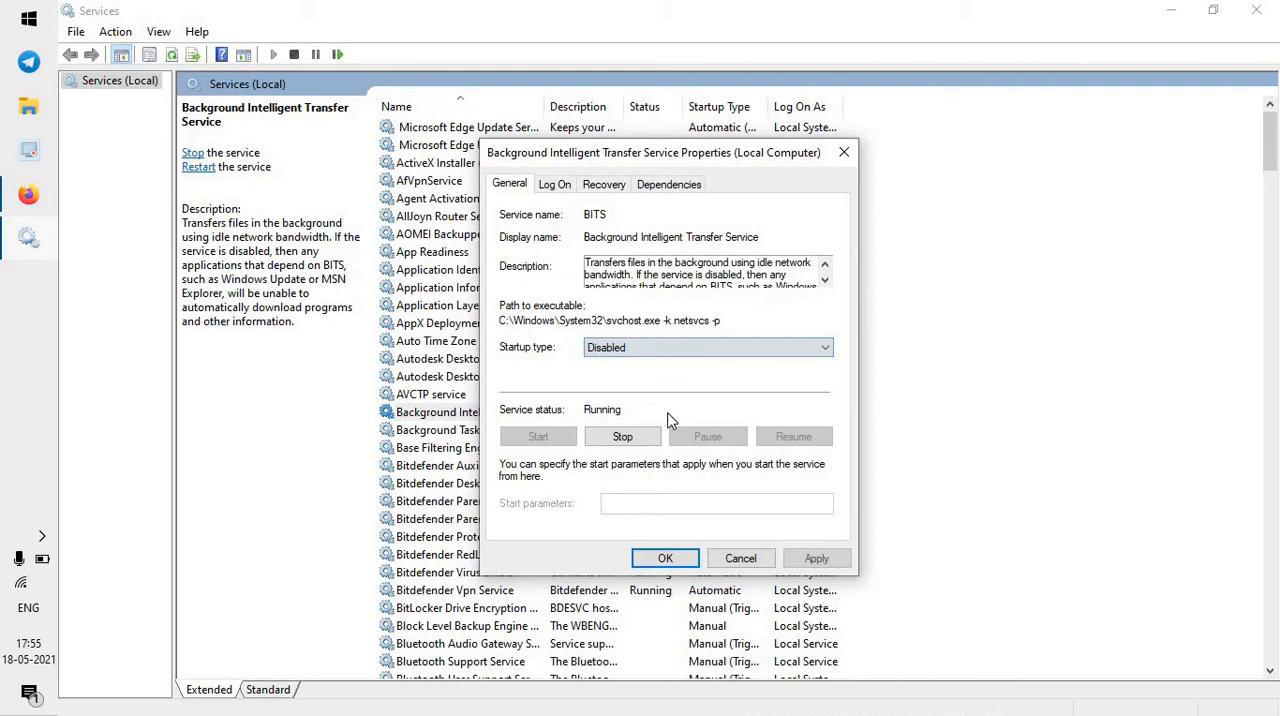
{"action": "left_click", "coordinate": [817, 560]}
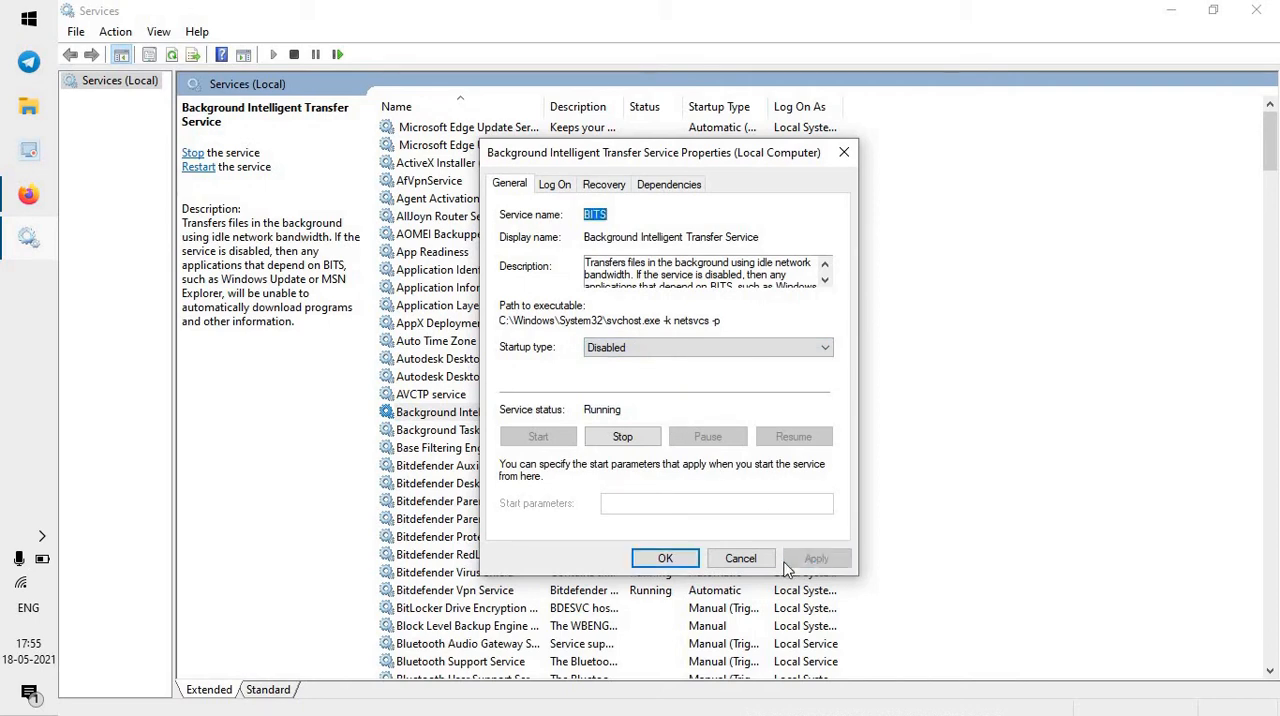
{"action": "left_click", "coordinate": [666, 560]}
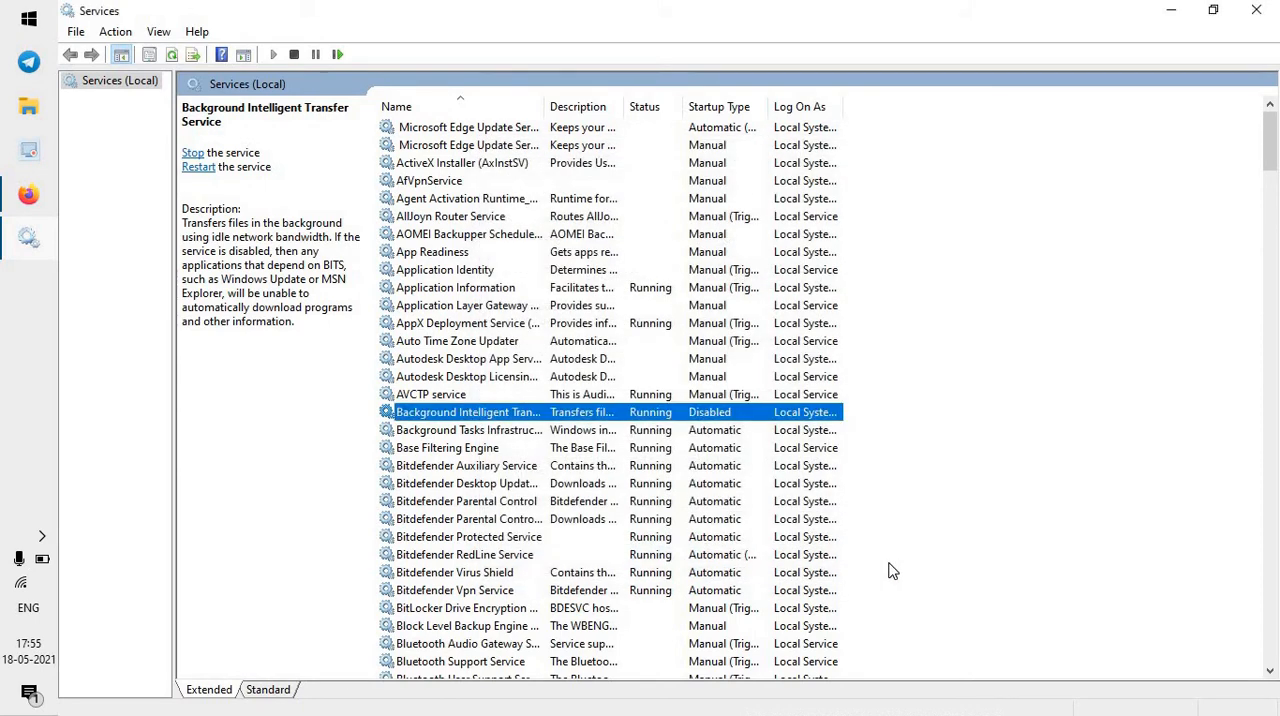
{"action": "left_click", "coordinate": [1155, 9]}
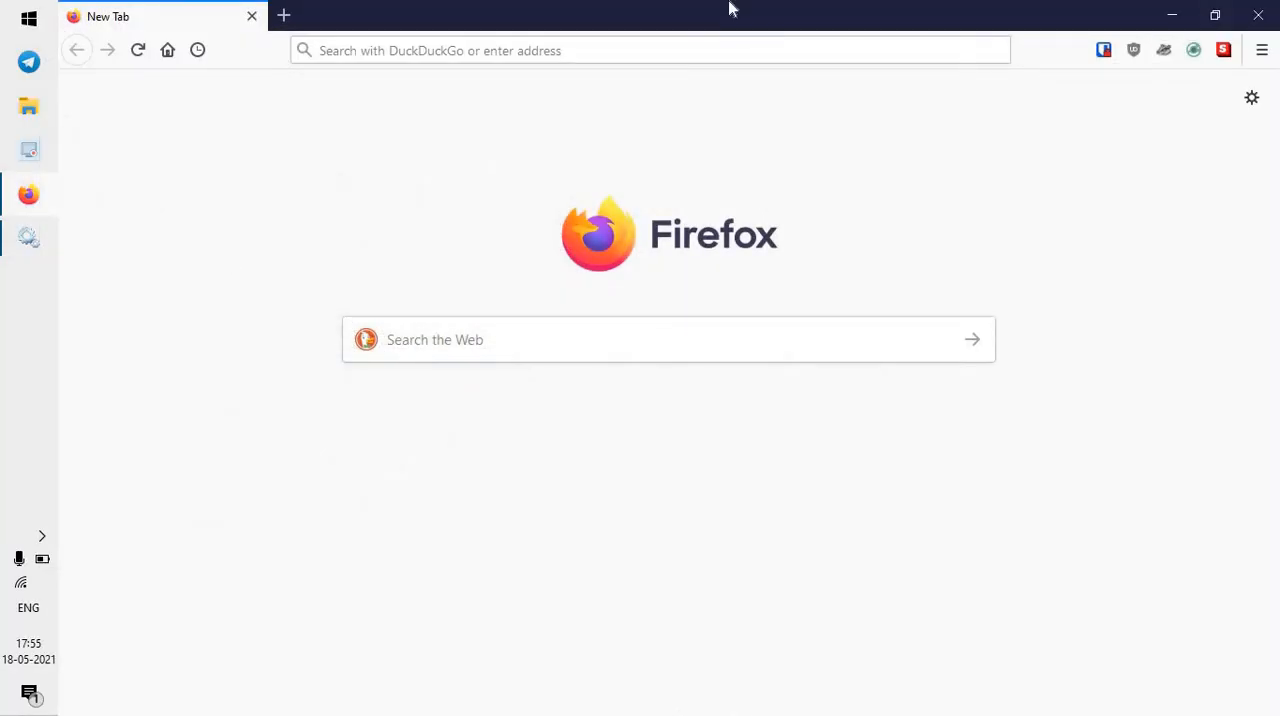
Search Windows for Notepad and run it as administrator.
{"action": "left_click", "coordinate": [4, 8]}
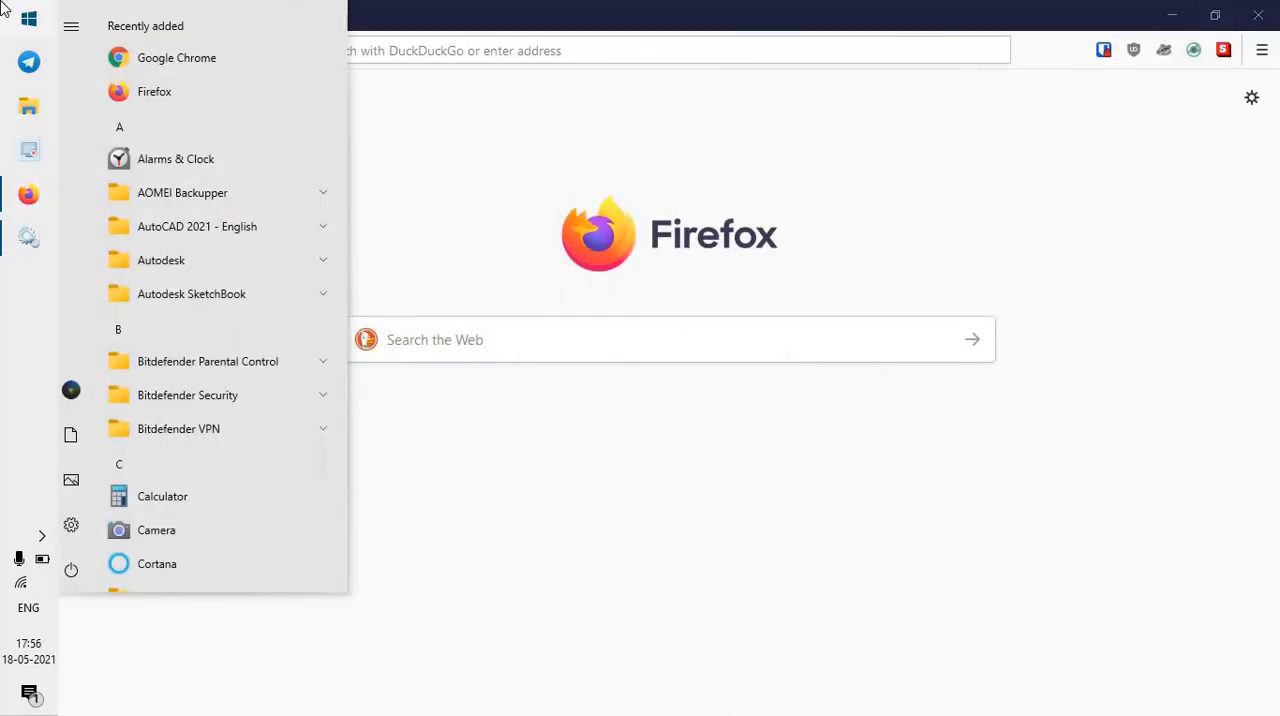
{"action": "type", "text": "NOTEP"}
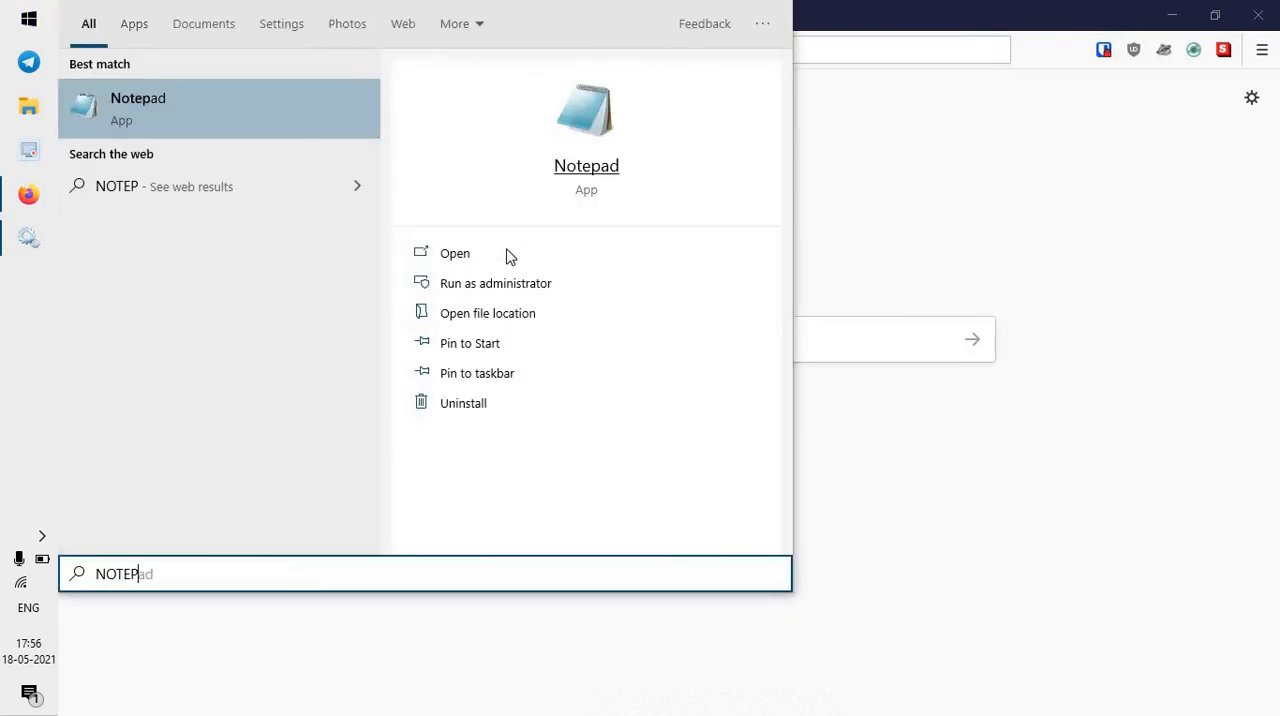
{"action": "left_click", "coordinate": [500, 283]}
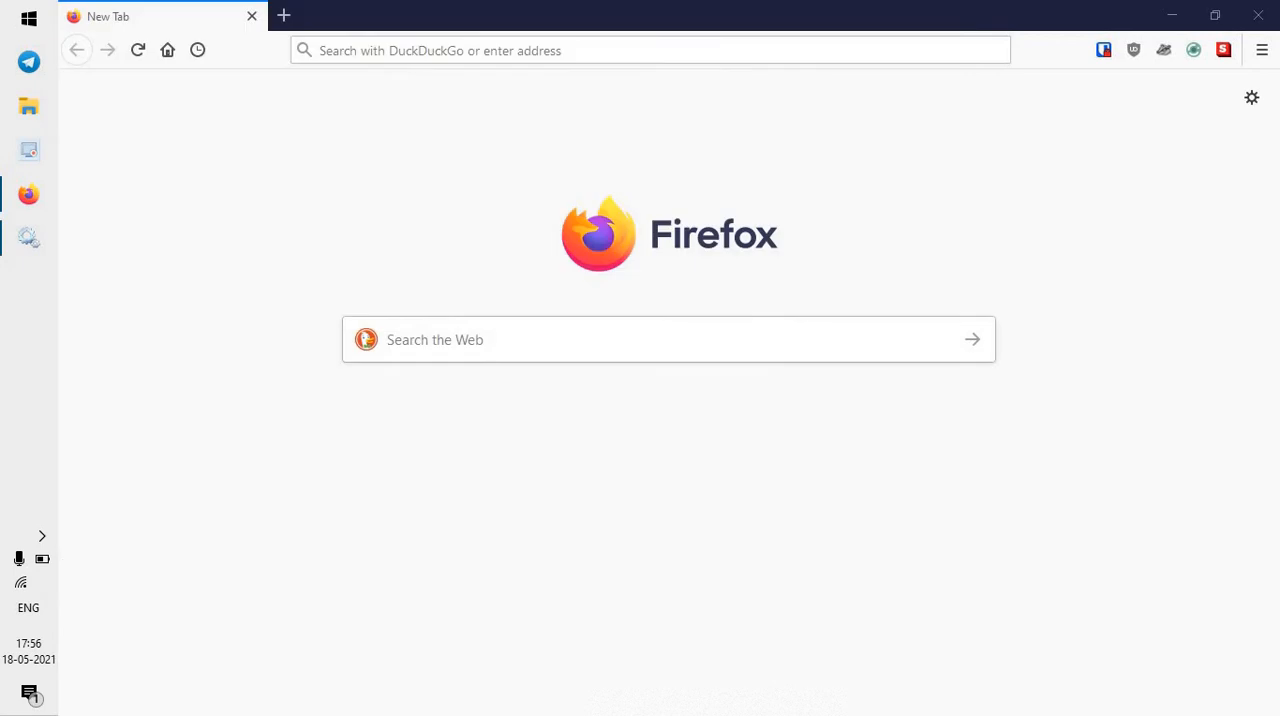
Start opening a file in Notepad and browse to the C:\Windows\System32 folder.
{"action": "left_click", "coordinate": [283, 212]}
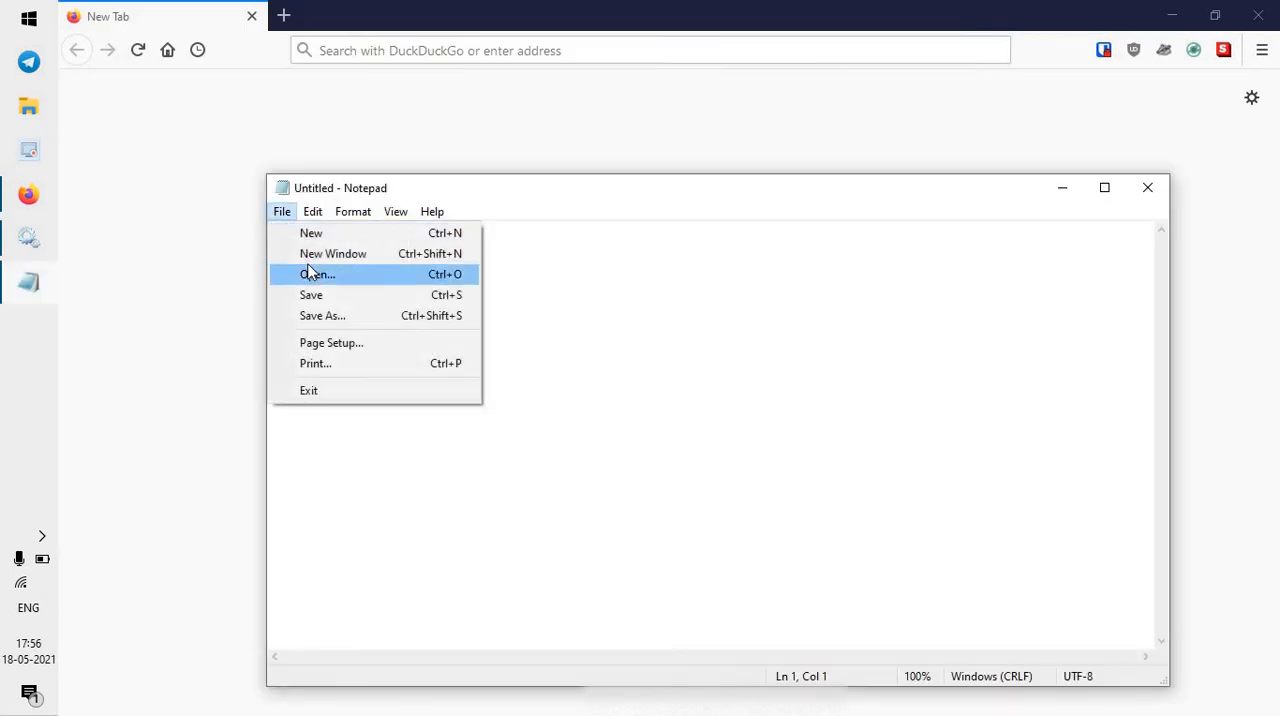
{"action": "key", "text": "Return"}
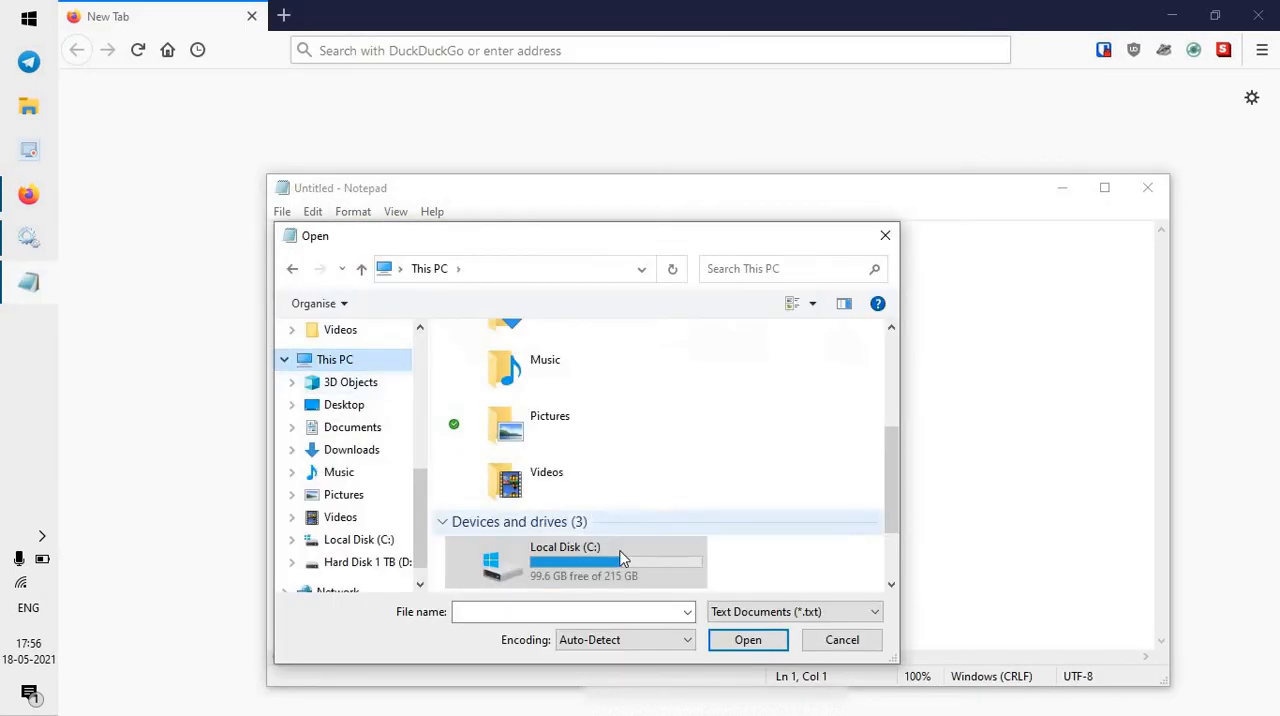
{"action": "left_click", "coordinate": [587, 556]}
{"action": "double_click", "coordinate": [586, 553]}
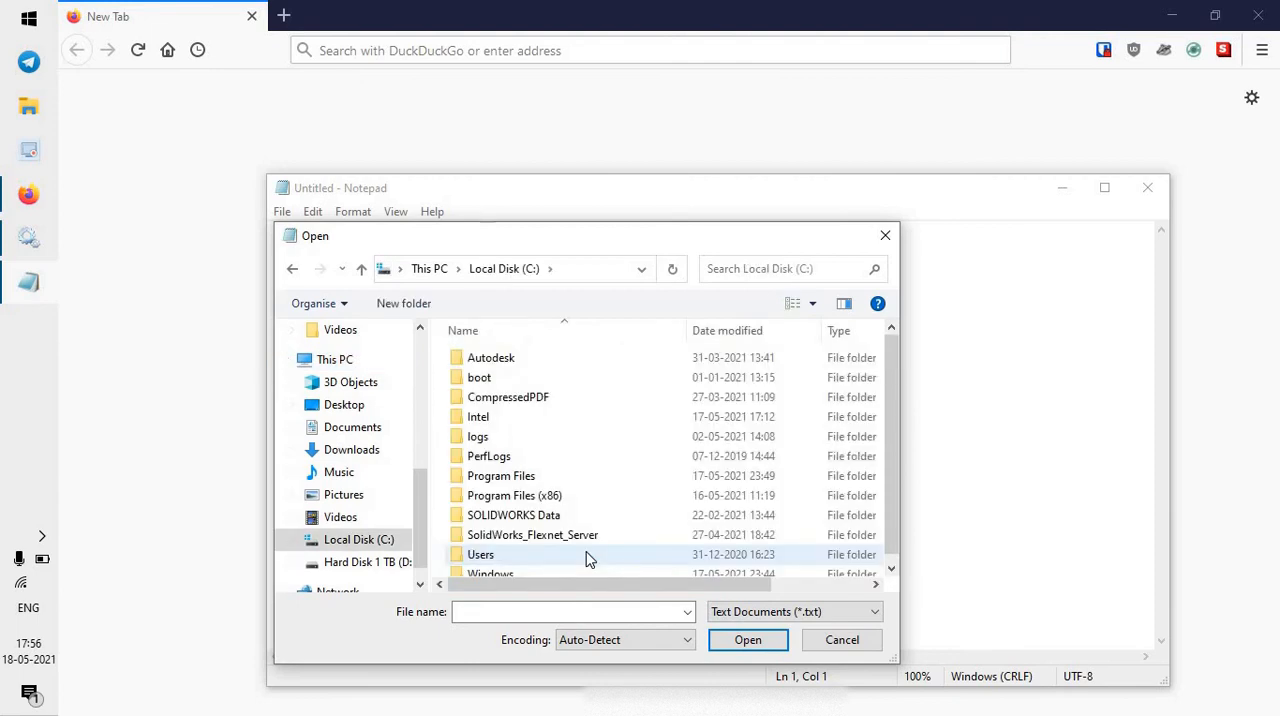
{"action": "scroll", "coordinate": [548, 555], "scroll_direction": "down", "scroll_amount": 1}
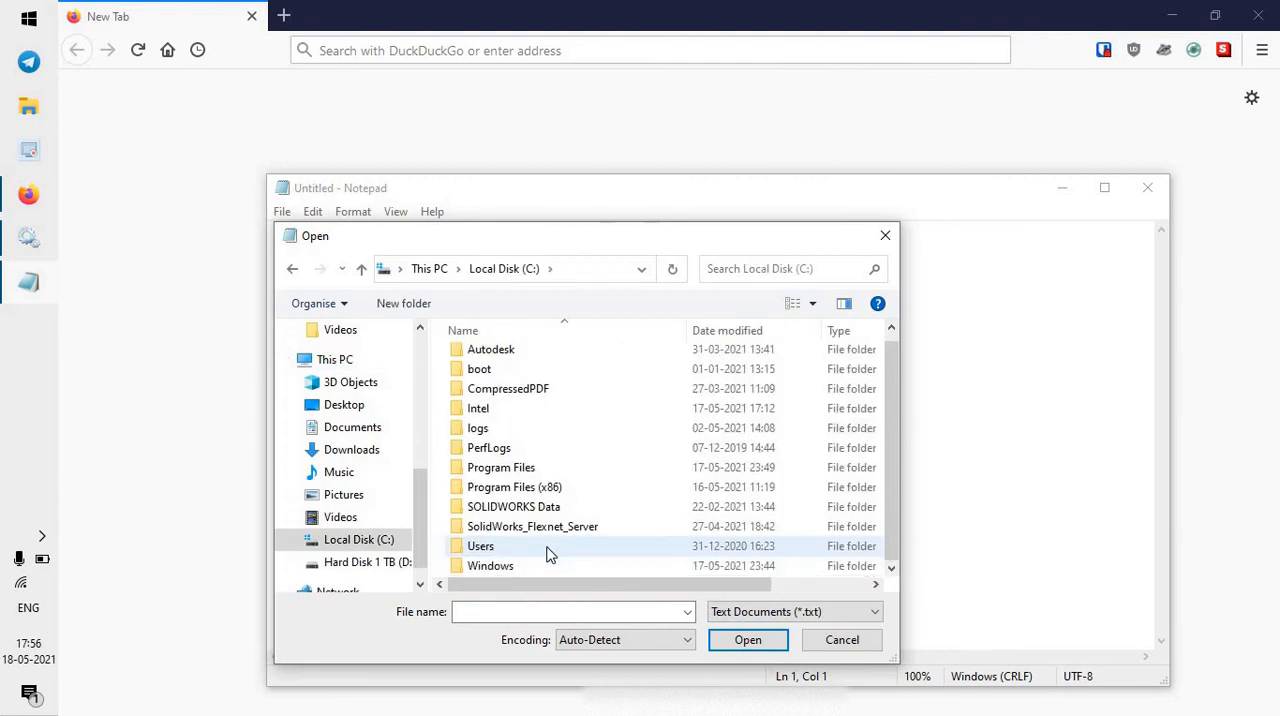
{"action": "double_click", "coordinate": [493, 566]}
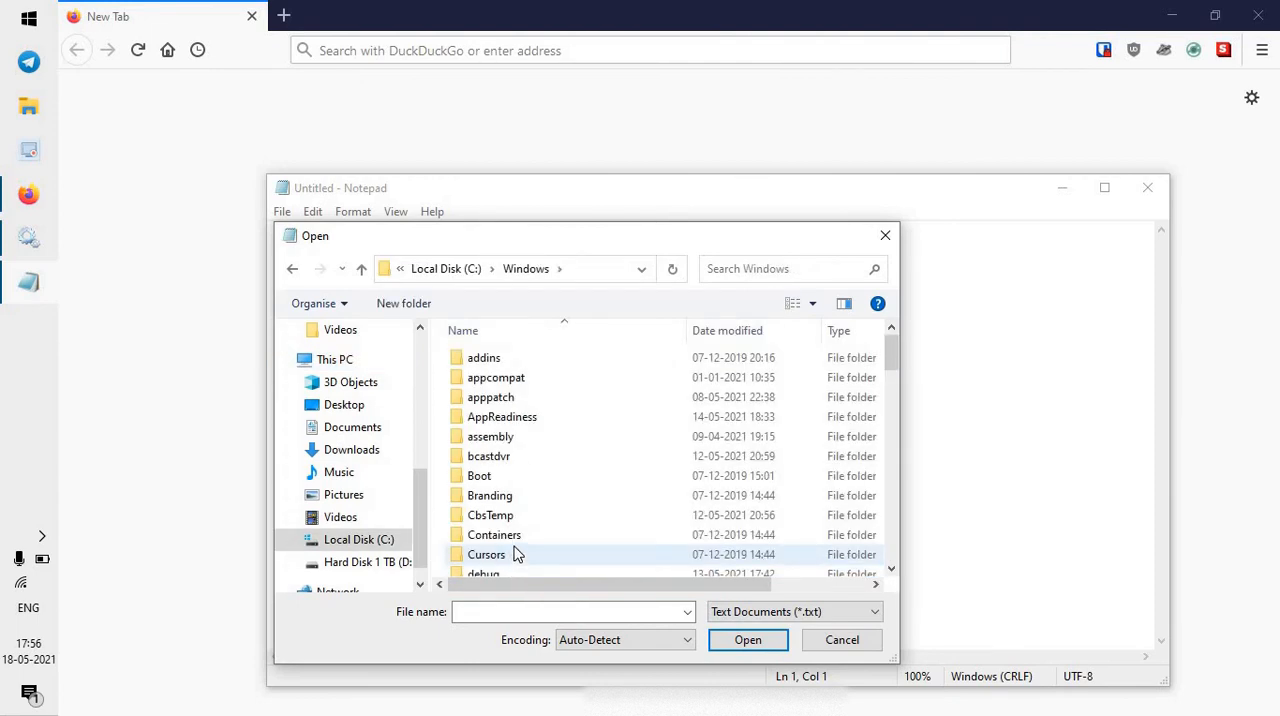
{"action": "scroll", "coordinate": [516, 552], "scroll_direction": "down", "scroll_amount": 5}
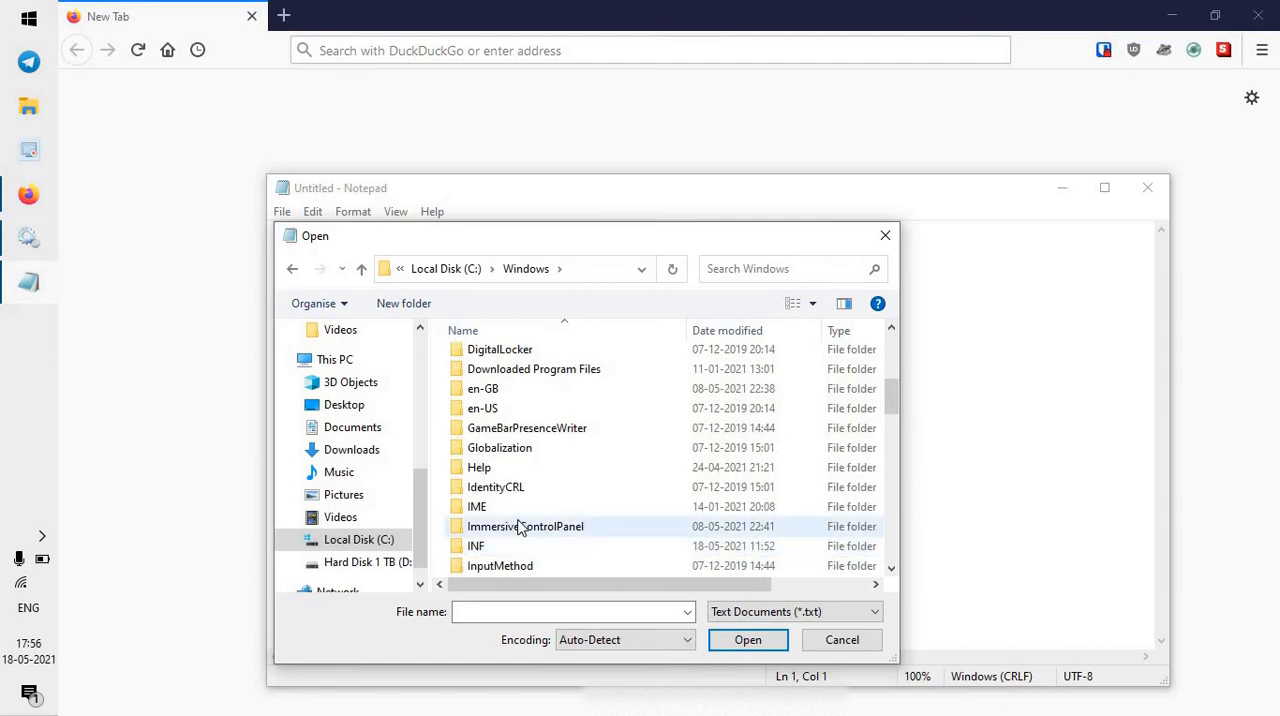
{"action": "scroll", "coordinate": [522, 526], "scroll_direction": "down", "scroll_amount": 14}
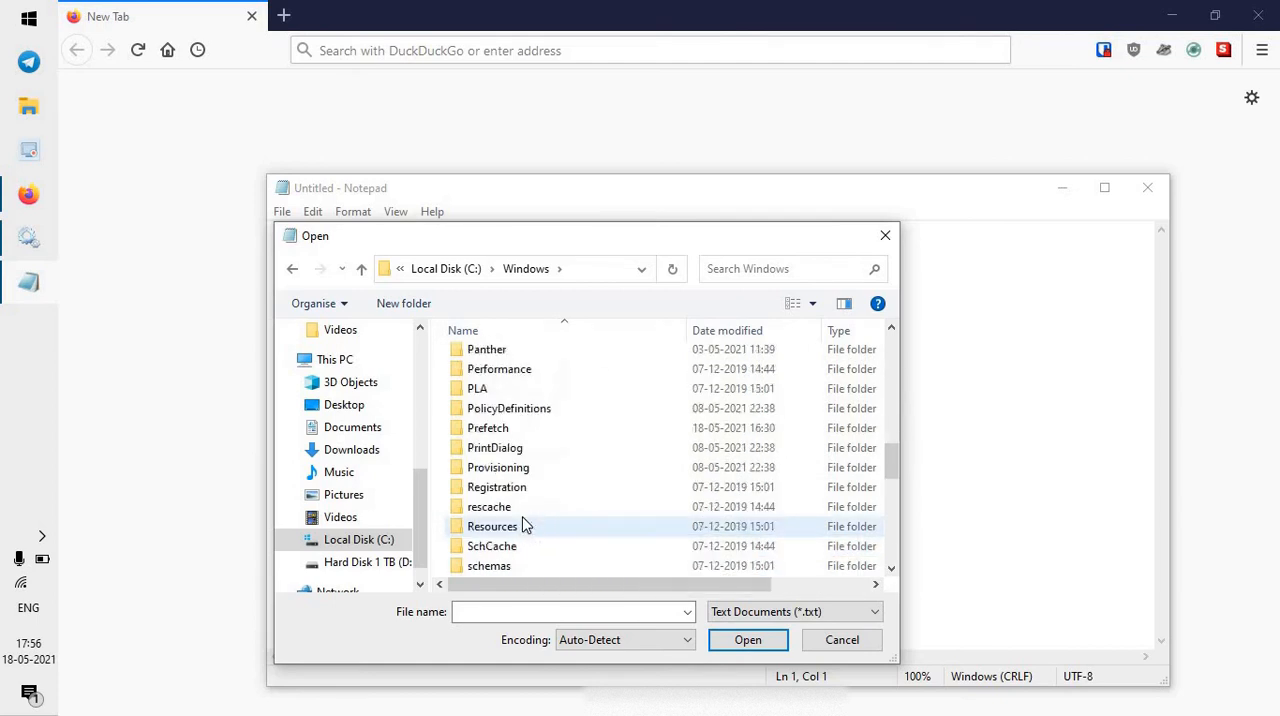
{"action": "double_click", "coordinate": [531, 547]}
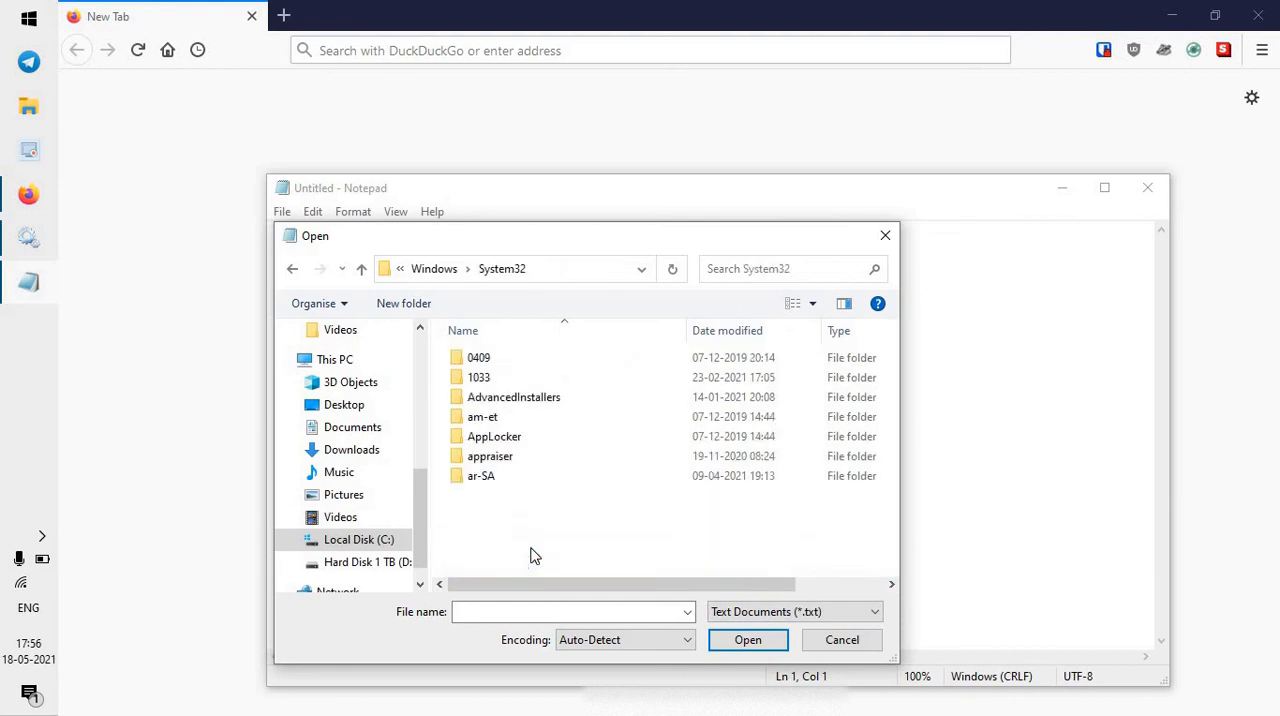
Browse to the drivers\etc folder, show all file types, and open the hosts file.
{"action": "scroll", "coordinate": [533, 543], "scroll_direction": "down", "scroll_amount": 1}
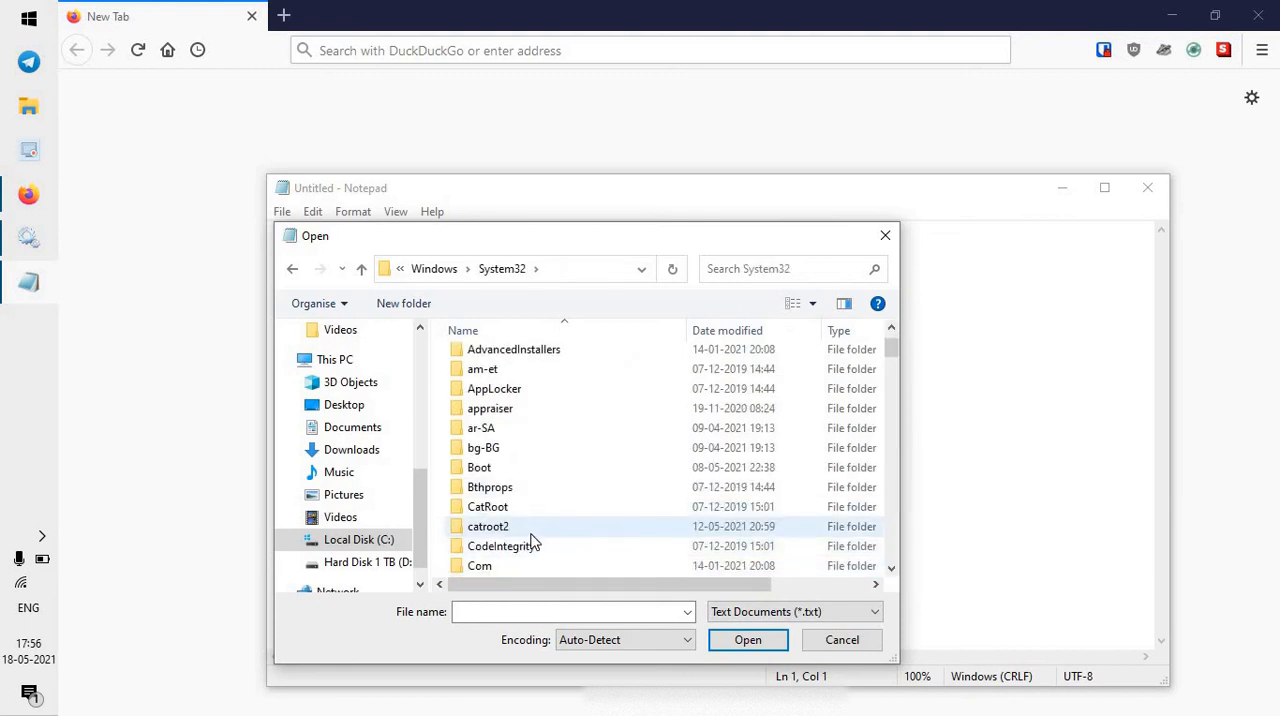
{"action": "scroll", "coordinate": [533, 540], "scroll_direction": "down", "scroll_amount": 5}
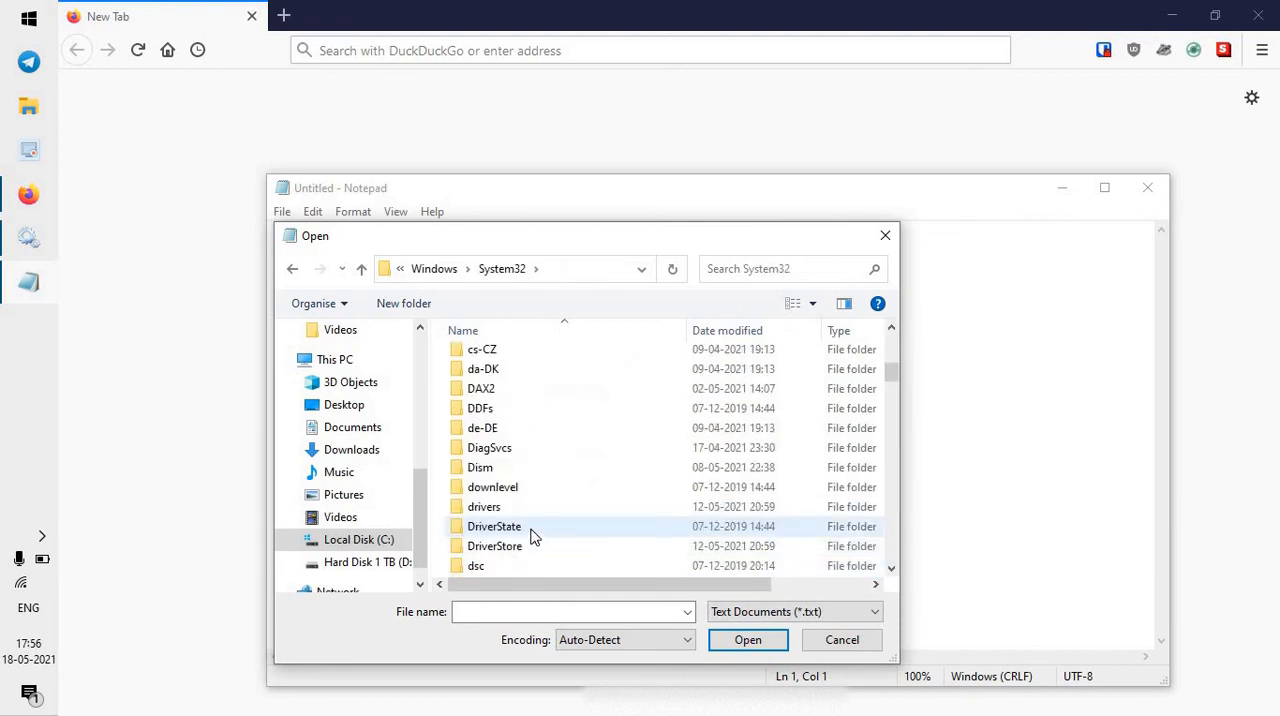
{"action": "scroll", "coordinate": [533, 538], "scroll_direction": "down", "scroll_amount": 2}
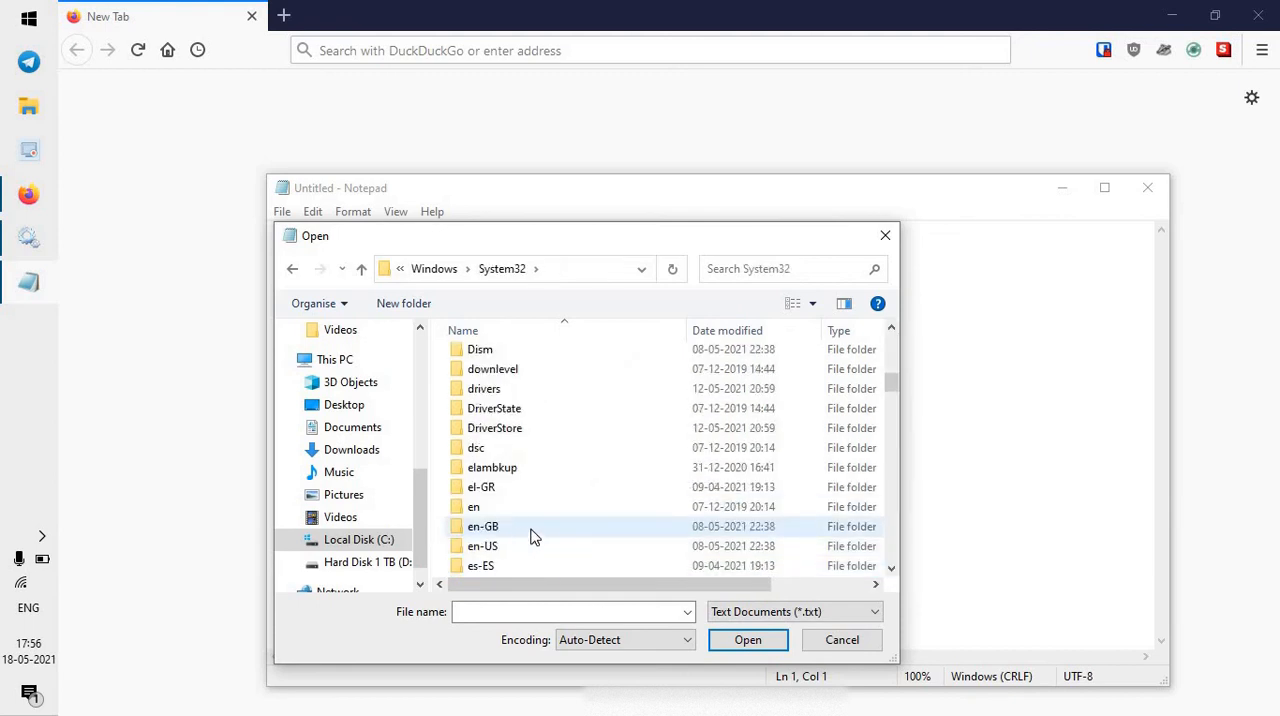
{"action": "double_click", "coordinate": [541, 390]}
{"action": "double_click", "coordinate": [538, 417]}
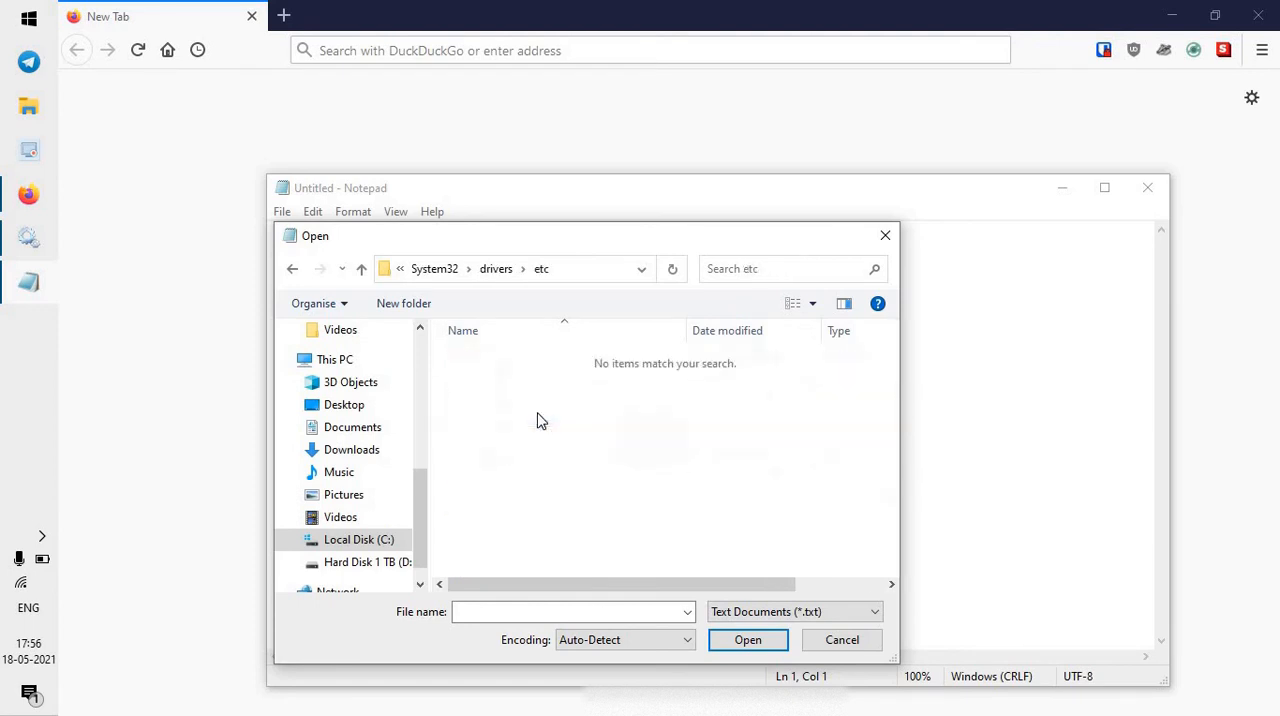
{"action": "left_click", "coordinate": [792, 611]}
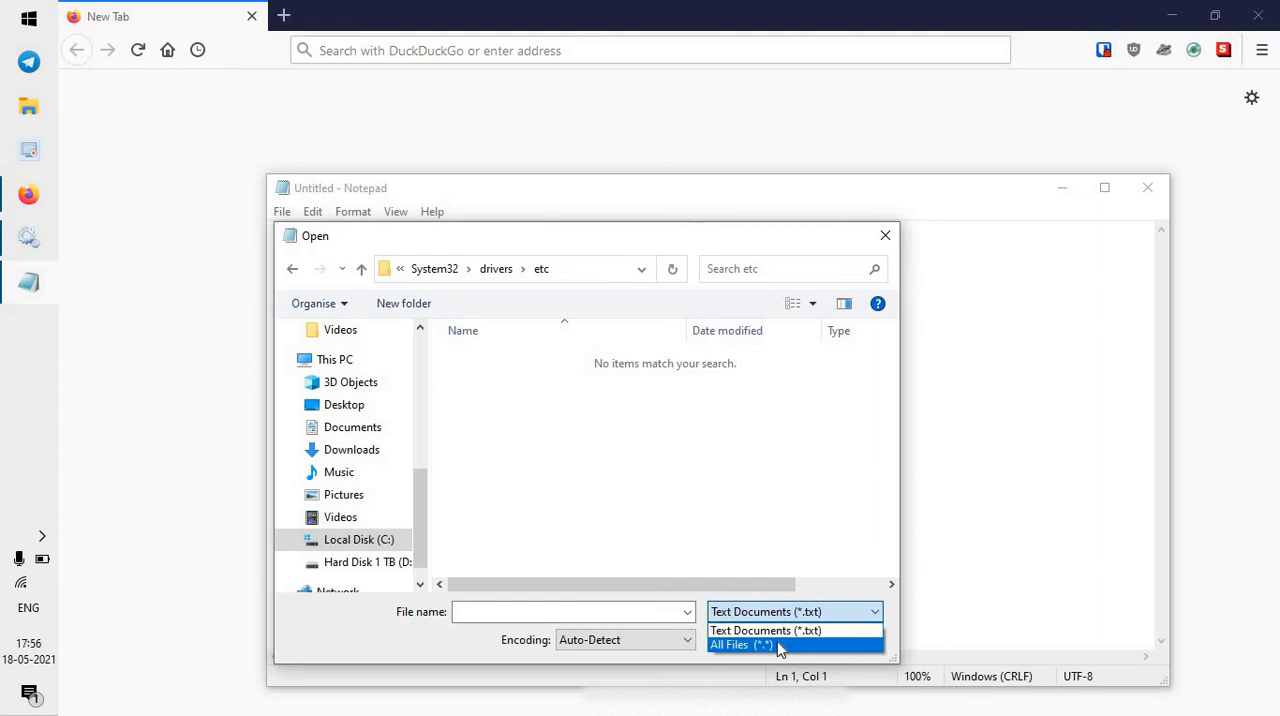
{"action": "left_click", "coordinate": [780, 646]}
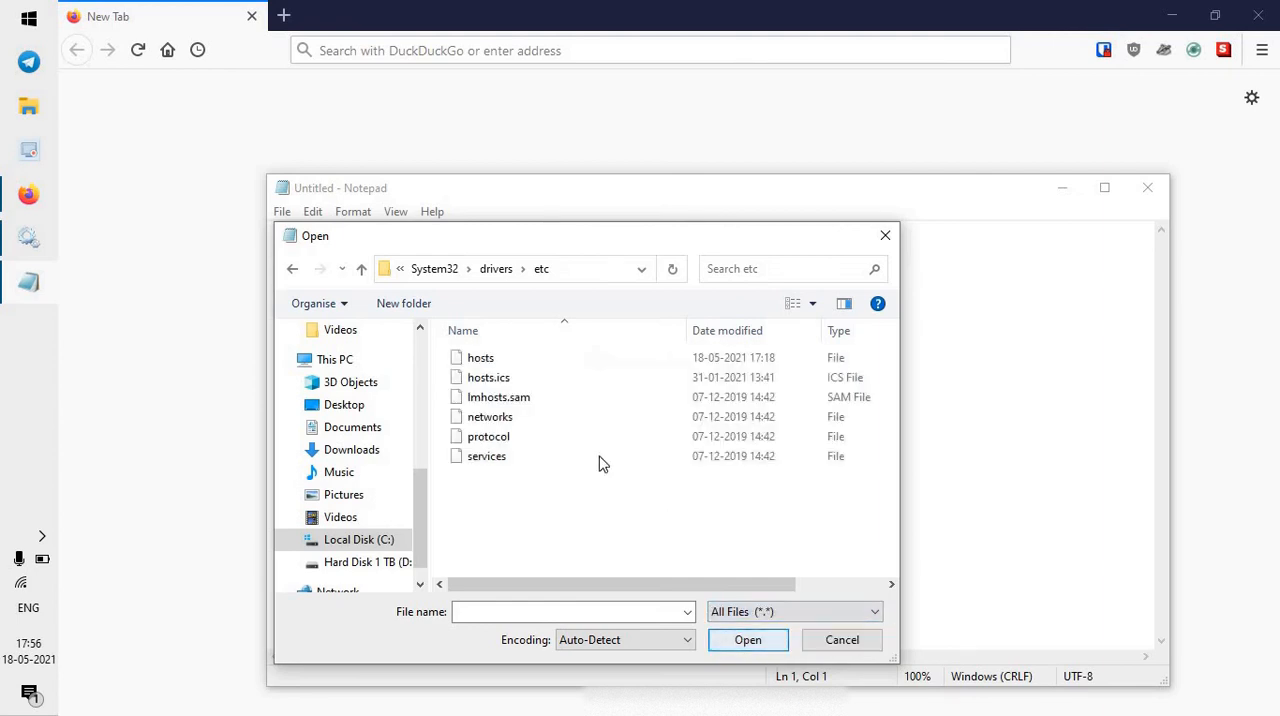
{"action": "double_click", "coordinate": [522, 362]}
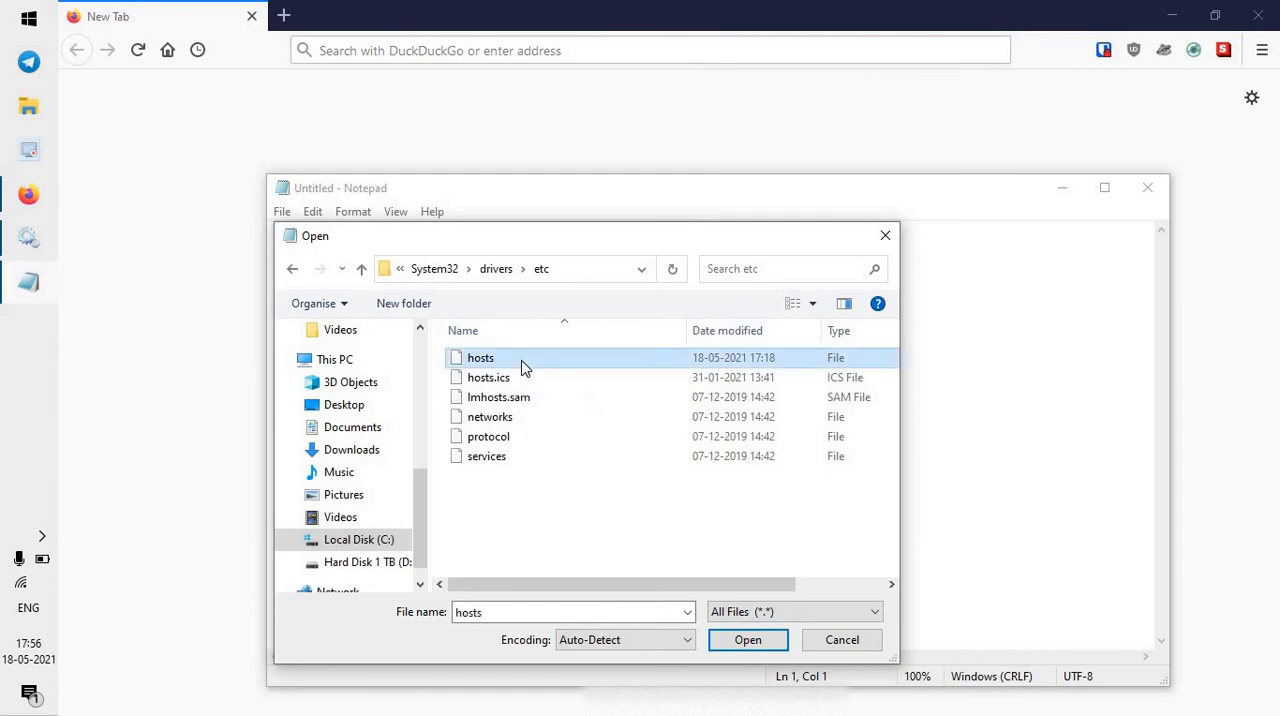
{"action": "scroll", "coordinate": [537, 401], "scroll_direction": "down", "scroll_amount": 4}
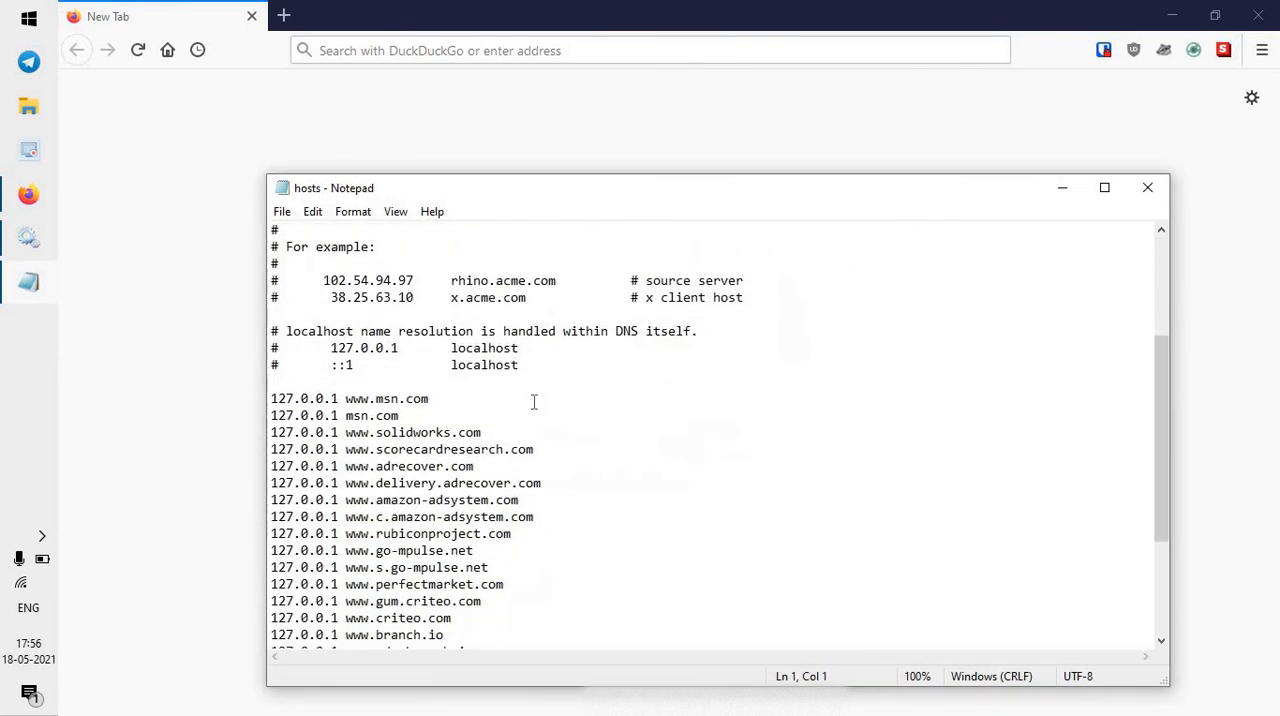
{"action": "left_click", "coordinate": [446, 399]}
{"action": "key", "text": "Return"}
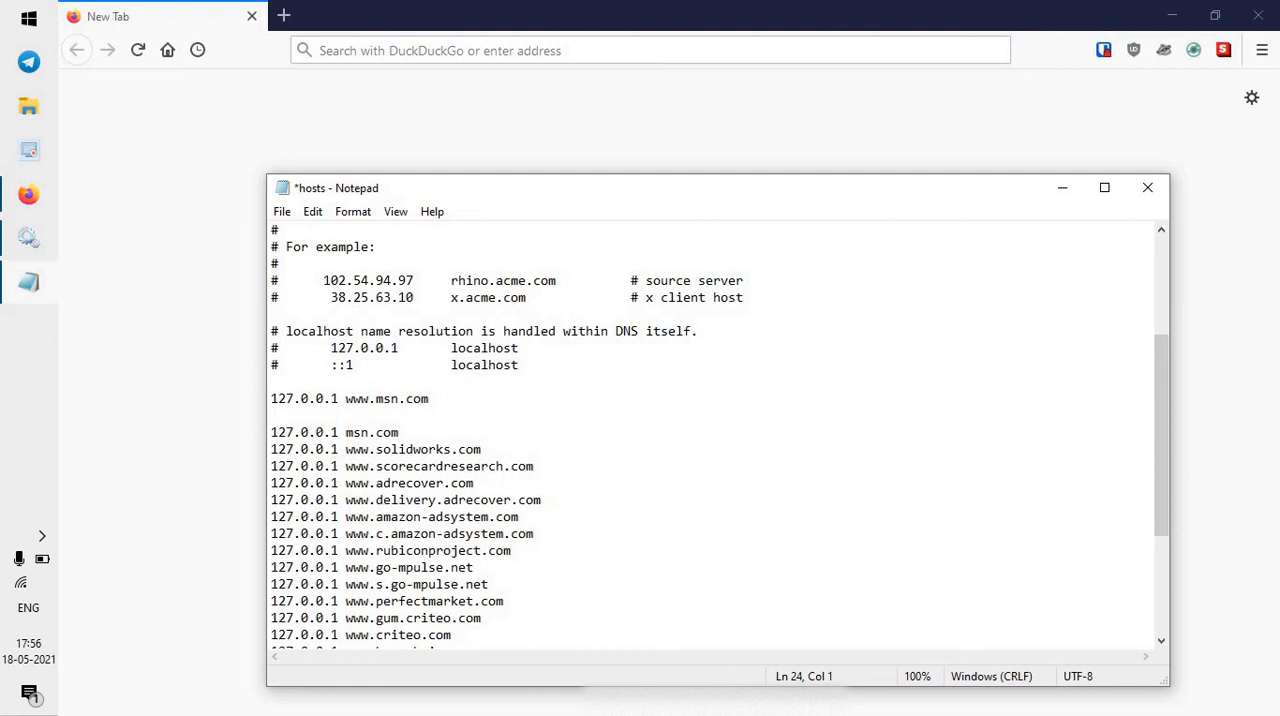
{"action": "type", "text": "127.0.0.1"}
{"action": "type", "text": "MICROSOFT"}
{"action": "key", "text": "BackSpace"}
{"action": "key", "text": "BackSpace"}
{"action": "key", "text": "BackSpace"}
{"action": "key", "text": "BackSpace"}
{"action": "key", "text": "BackSpace"}
{"action": "key", "text": "BackSpace"}
{"action": "key", "text": "BackSpace"}
{"action": "key", "text": "BackSpace"}
{"action": "key", "text": "BackSpace"}
{"action": "type", "text": "microsoft.com"}
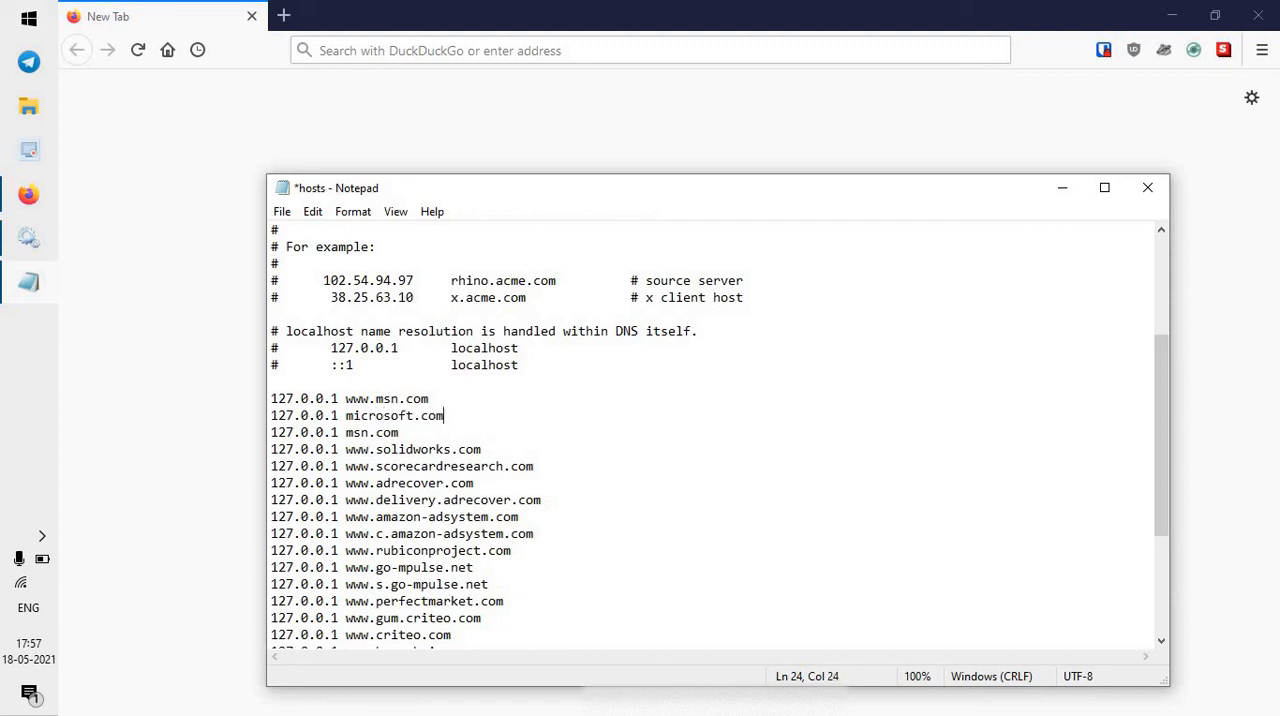
Add the entry "127.0.0.1 windows.com" on a new line below the microsoft.com entry.
{"action": "key", "text": "Return"}
{"action": "type", "text": "127"}
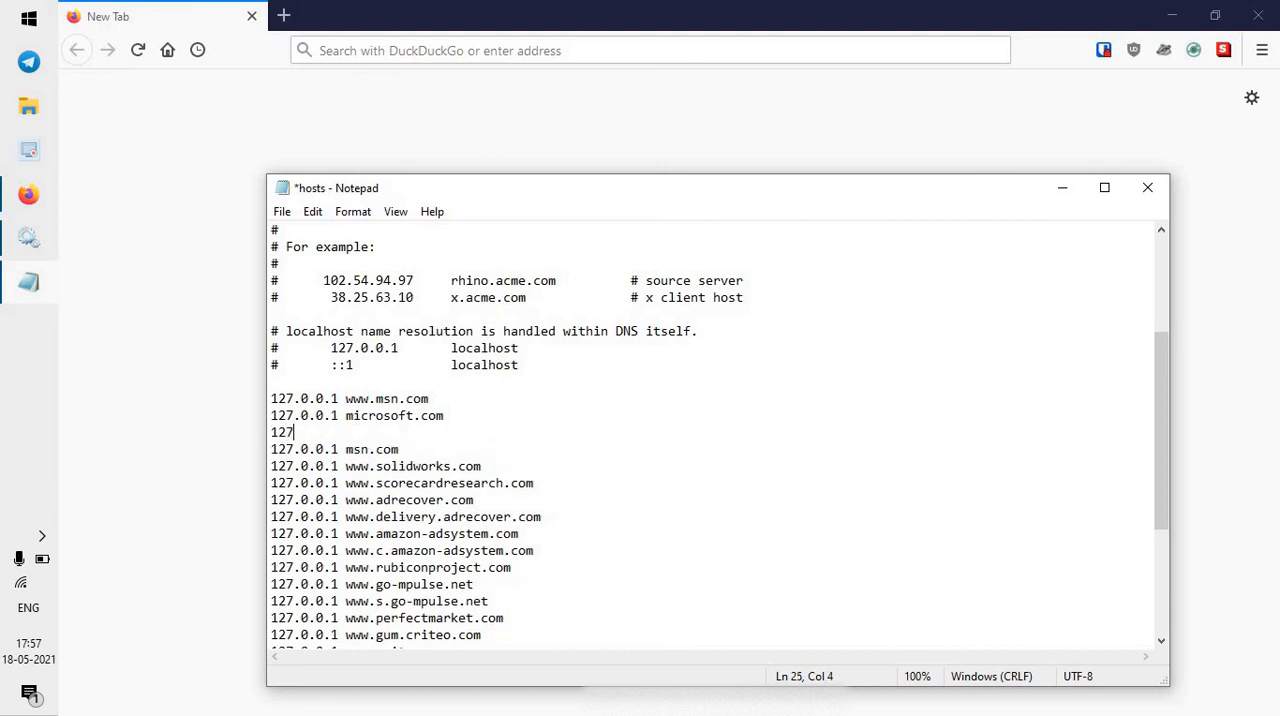
{"action": "type", "text": ".0.0.1 windows.cp"}
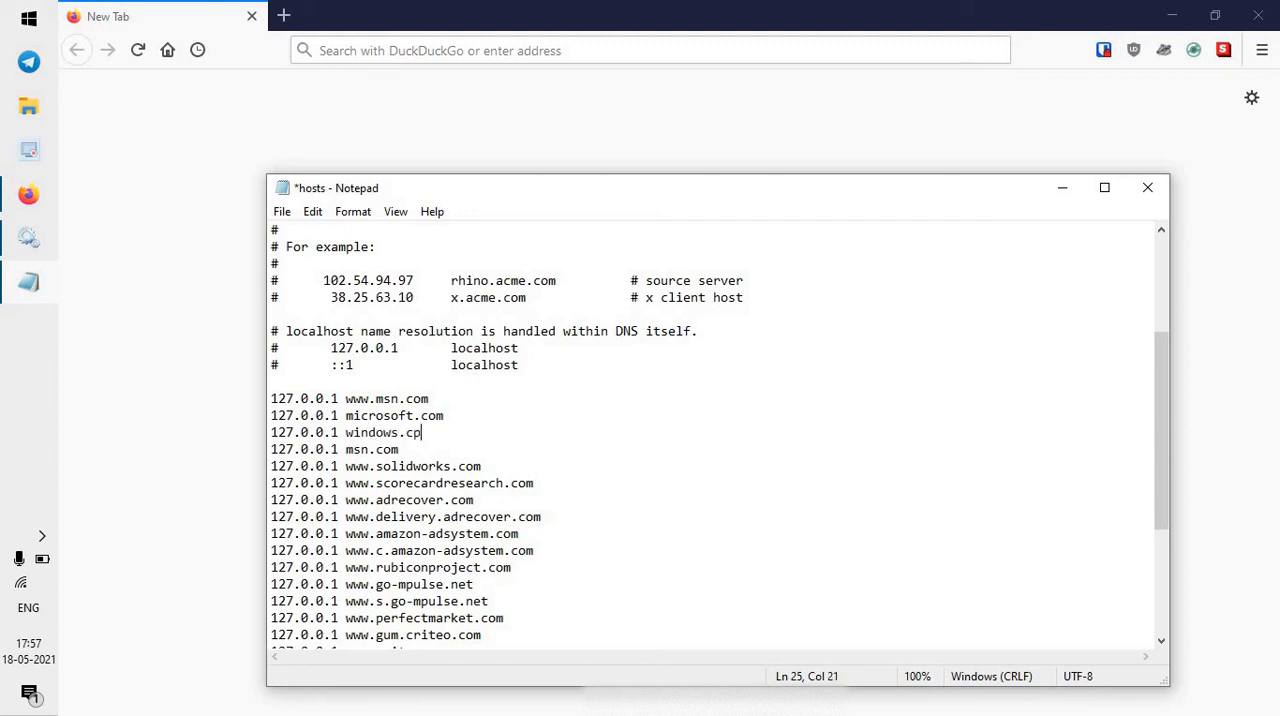
{"action": "key", "text": "BackSpace"}
{"action": "type", "text": "om"}
Add the entry "127.0.0.1 windowsupdate.com" on a new line below the windows.com entry.
{"action": "key", "text": "Return"}
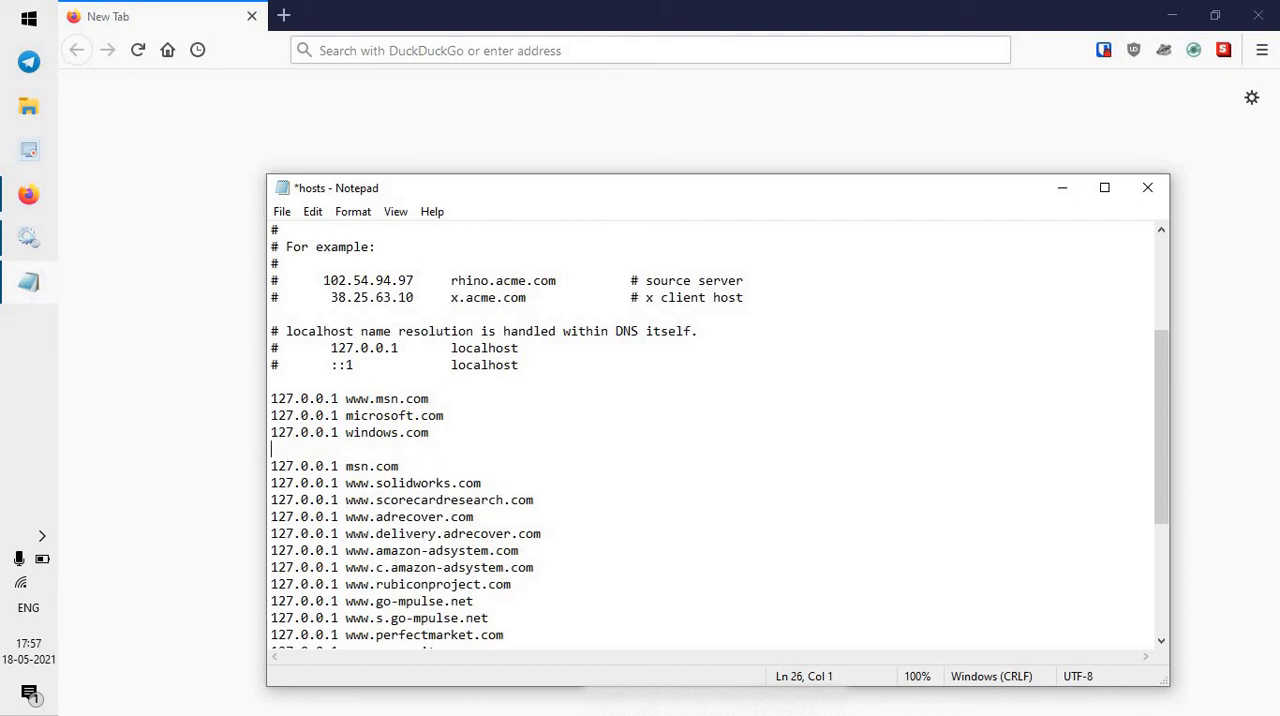
{"action": "type", "text": "127.0.0."}
{"action": "type", "text": "1 windowsupdate"}
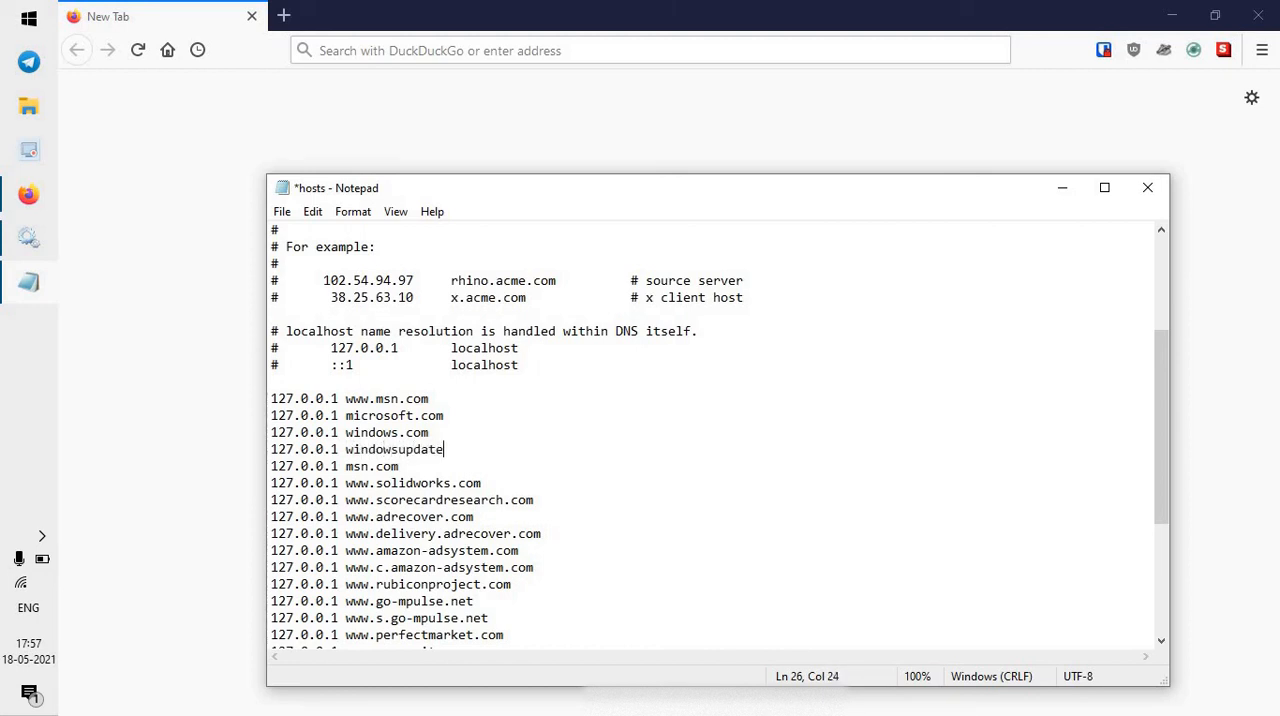
{"action": "type", "text": ".com"}
Add the entry "127.0.0.1 update.microsoft.com" on a new line below the windowsupdate.com entry.
{"action": "key", "text": "Return"}
{"action": "type", "text": "17"}
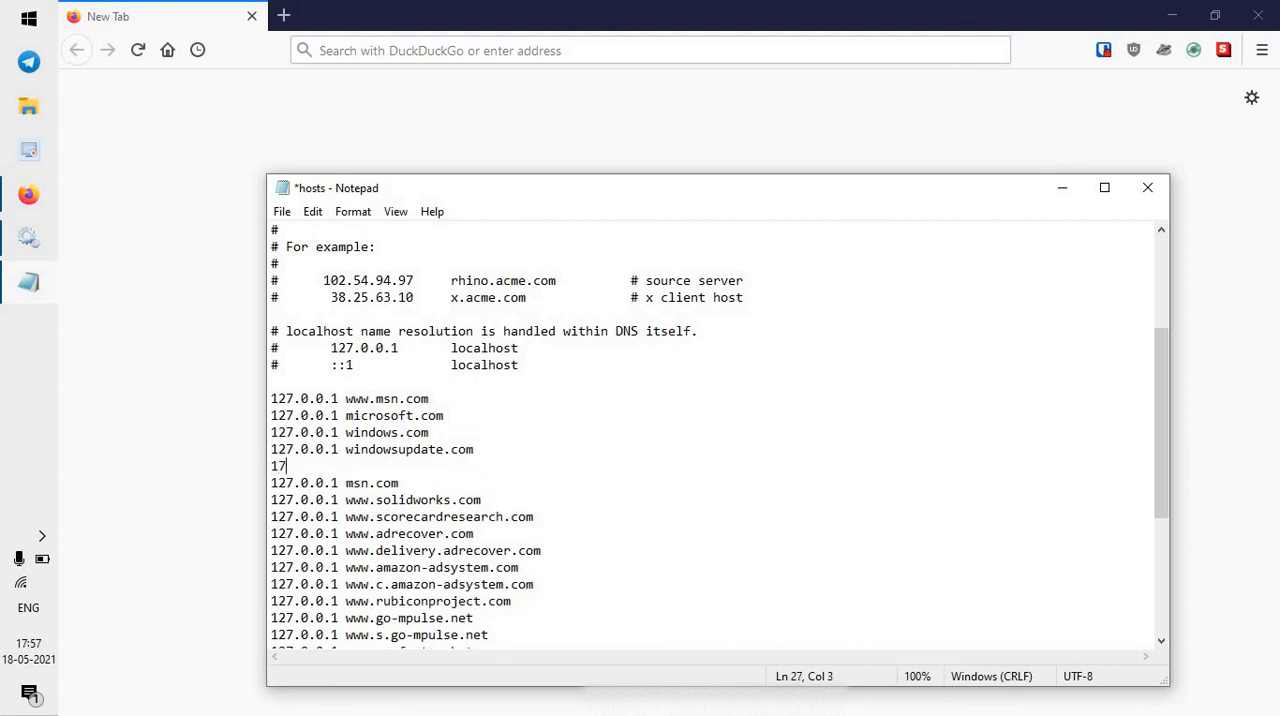
{"action": "key", "text": "BackSpace"}
{"action": "type", "text": "2.0.0.1"}
{"action": "key", "text": "Left"}
{"action": "key", "text": "Left"}
{"action": "key", "text": "Left"}
{"action": "key", "text": "Left"}
{"action": "key", "text": "Left"}
{"action": "key", "text": "Left"}
{"action": "key", "text": "Left"}
{"action": "type", "text": "7"}
{"action": "key", "text": "Right"}
{"action": "key", "text": "Right"}
{"action": "key", "text": "Right"}
{"action": "key", "text": "Right"}
{"action": "key", "text": "Right"}
{"action": "key", "text": "Right"}
{"action": "key", "text": "Right"}
{"action": "key", "text": "Right"}
{"action": "key", "text": "Right"}
{"action": "key", "text": "Right"}
{"action": "key", "text": "Right"}
{"action": "key", "text": "Right"}
{"action": "key", "text": "Left"}
{"action": "type", "text": "update.m"}
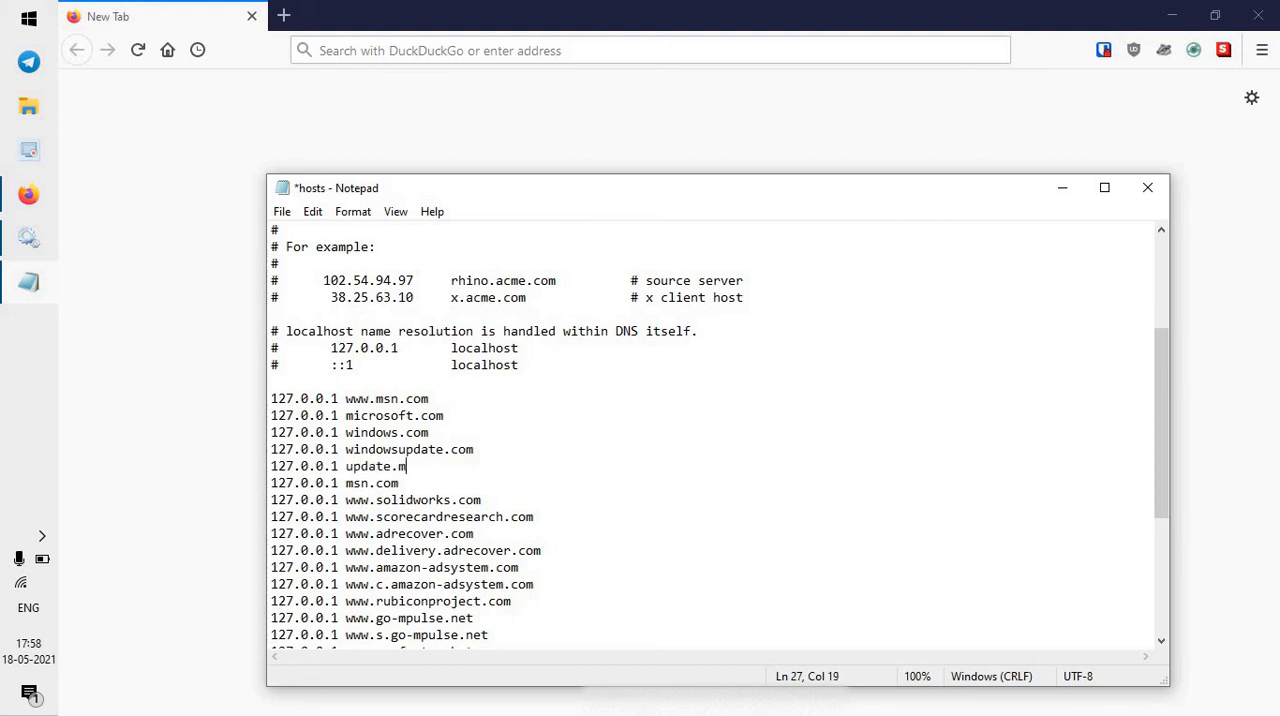
{"action": "type", "text": "icrosoft.com"}
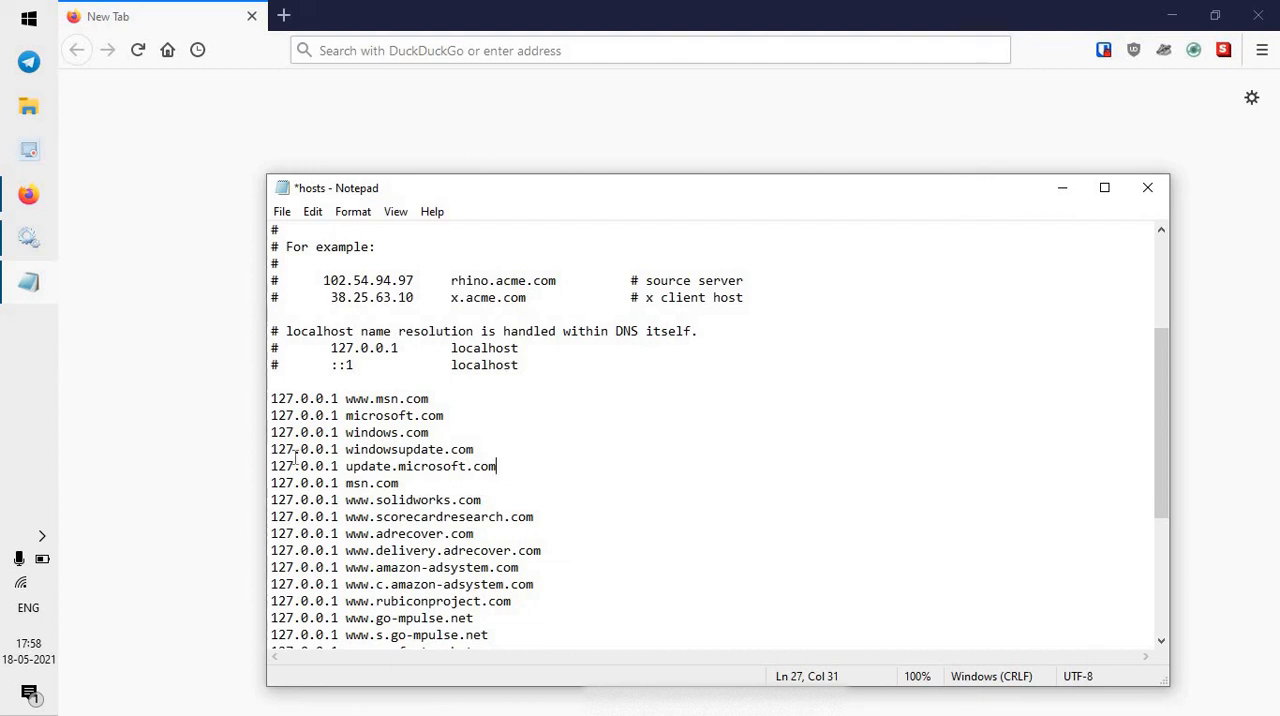
Highlight the block of entries from microsoft.com to msn.com, save the hosts file, and close Notepad.
{"action": "left_click", "coordinate": [272, 418]}
{"action": "left_click_drag", "start_coordinate": [272, 418], "coordinate": [426, 483]}
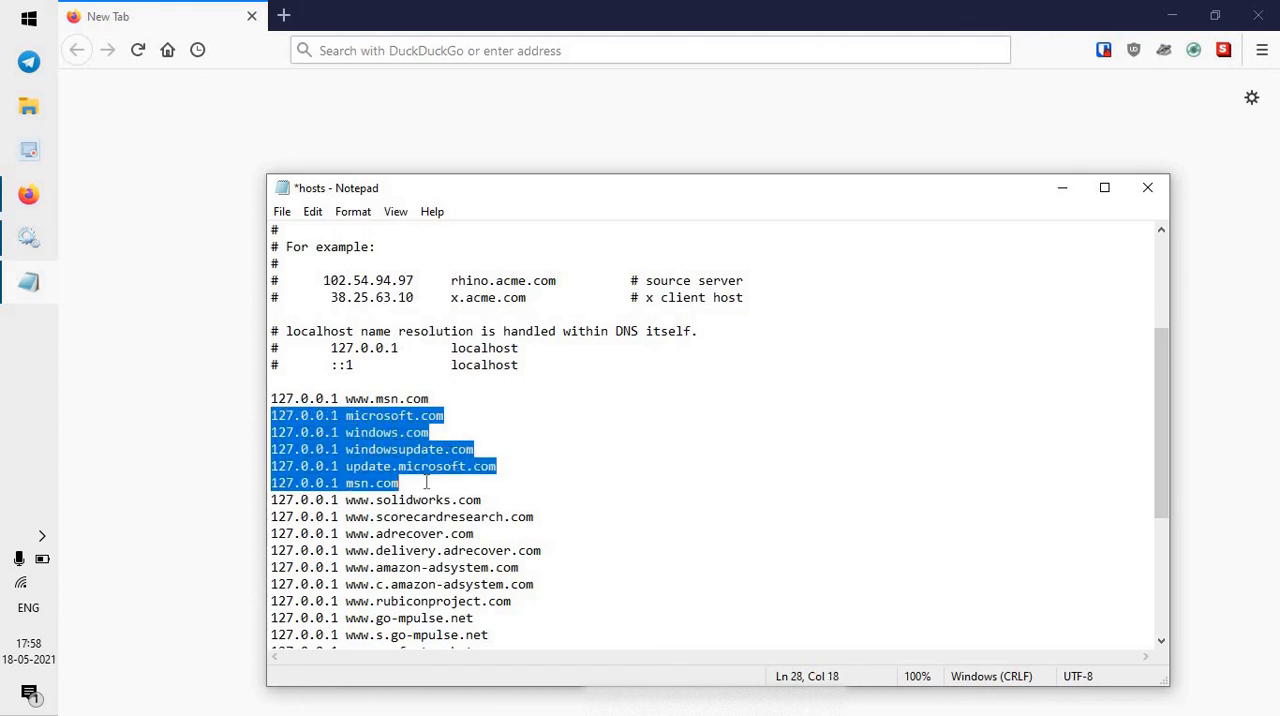
{"action": "left_click", "coordinate": [282, 212]}
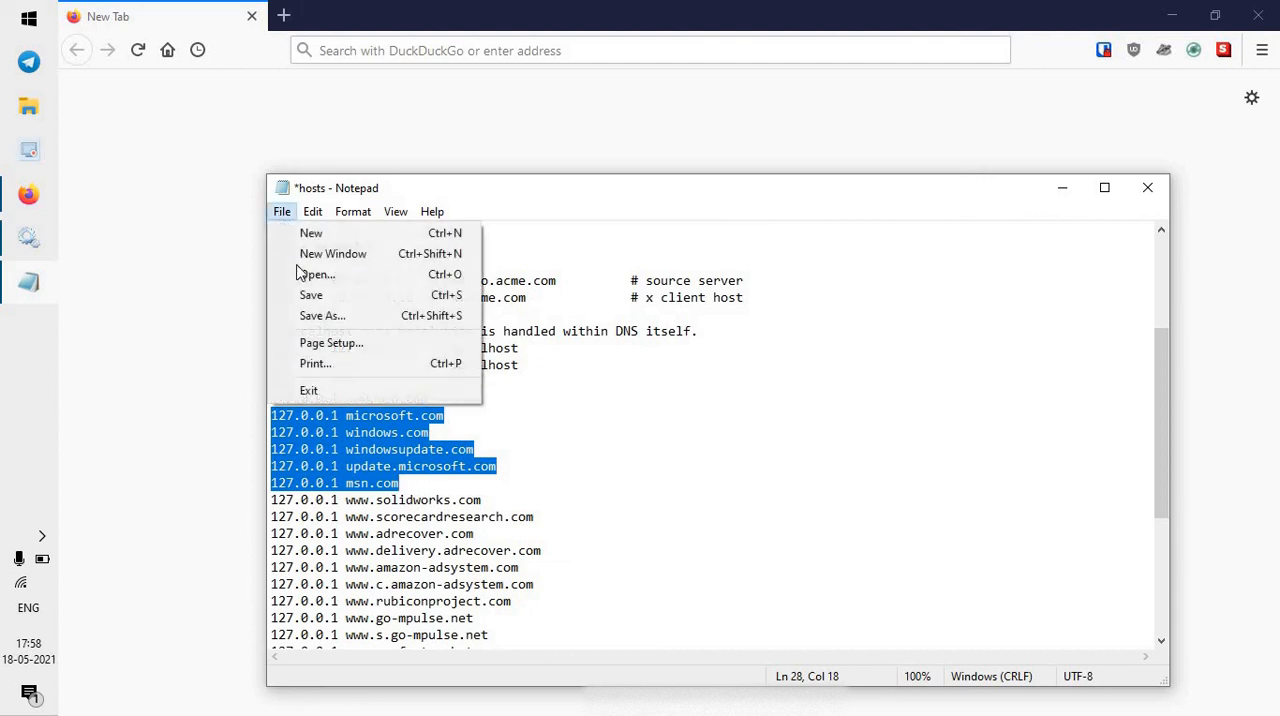
{"action": "left_click", "coordinate": [310, 295]}
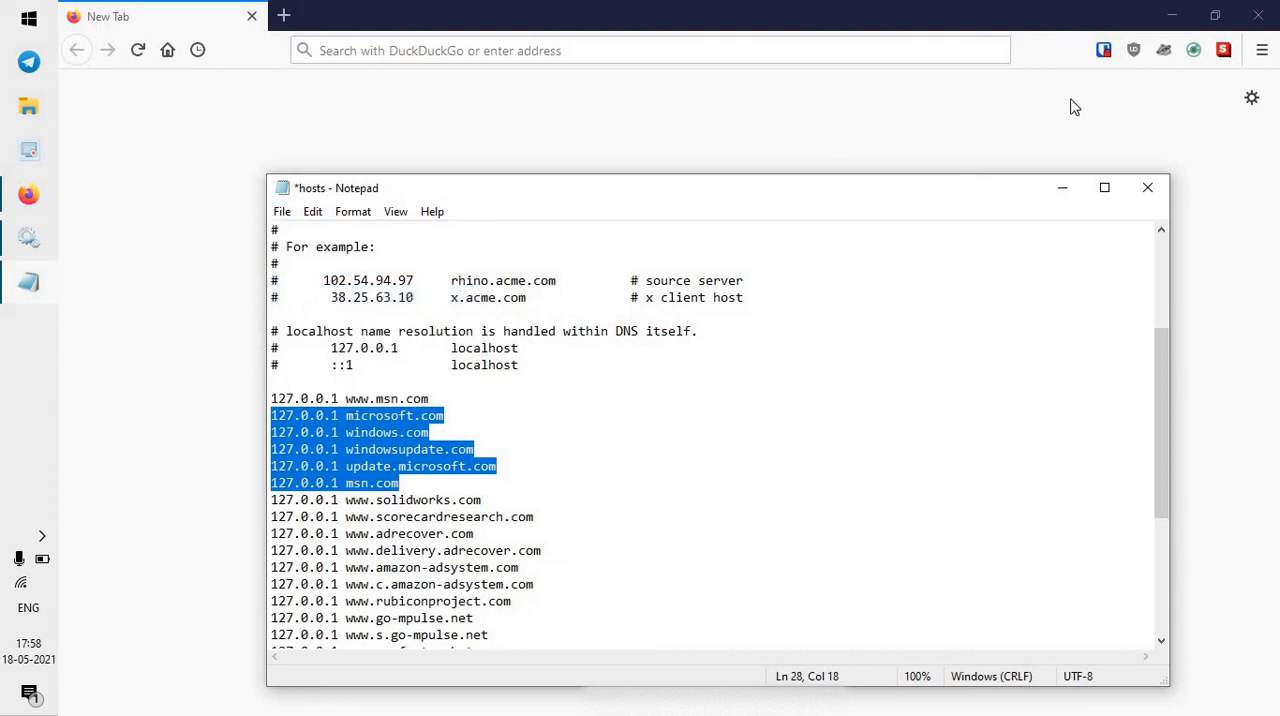
{"action": "left_click", "coordinate": [1152, 188]}
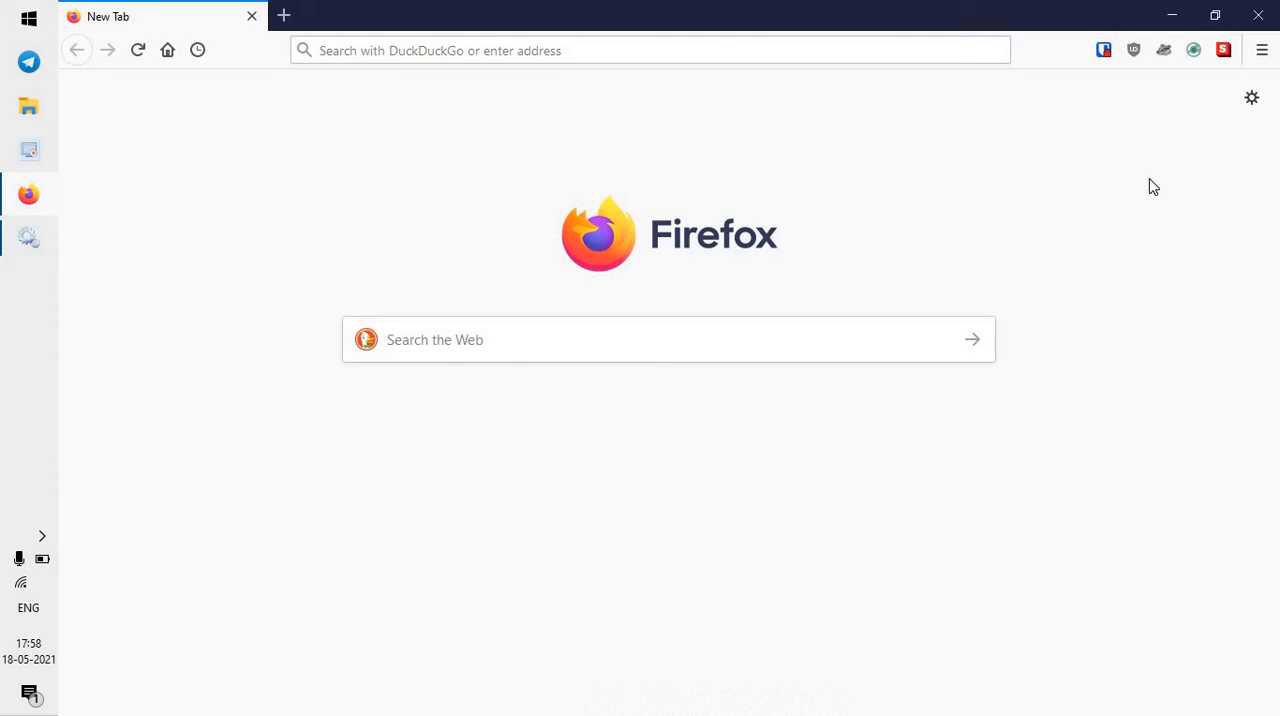
Open Windows Settings and bring up the list of known WiFi networks under Network & Internet.
{"action": "left_click", "coordinate": [5, 10]}
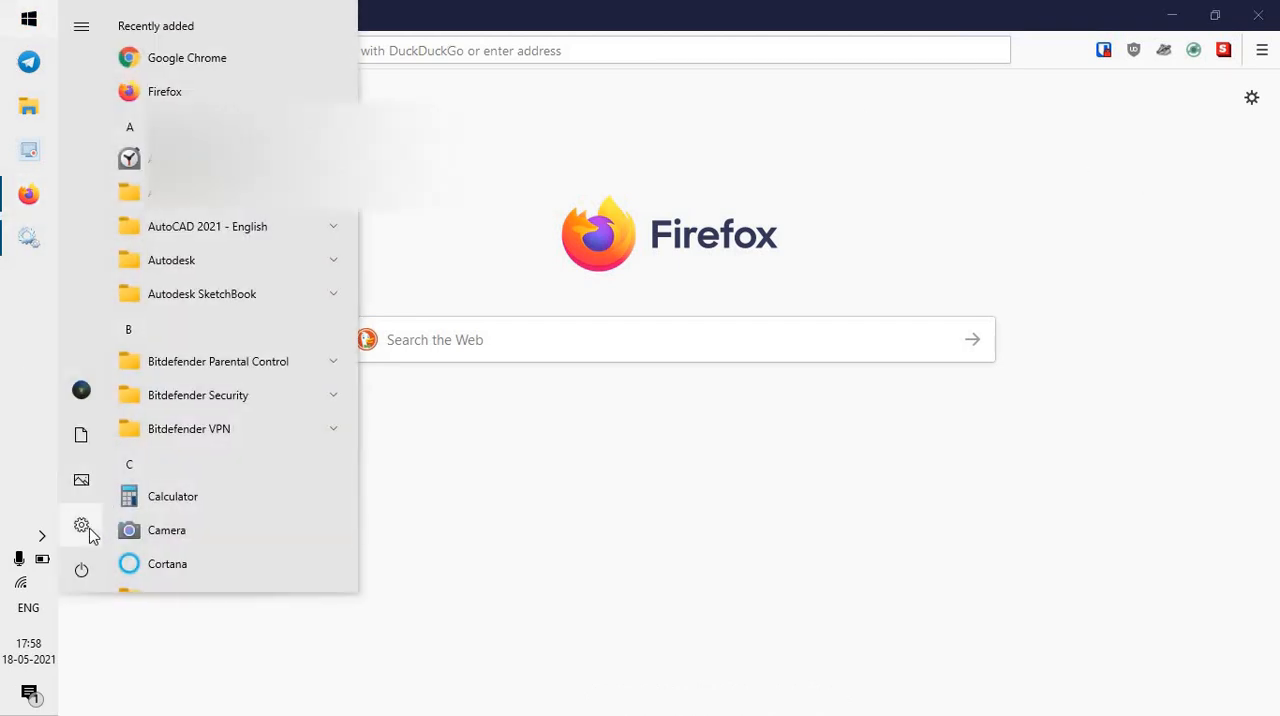
{"action": "left_click", "coordinate": [90, 530]}
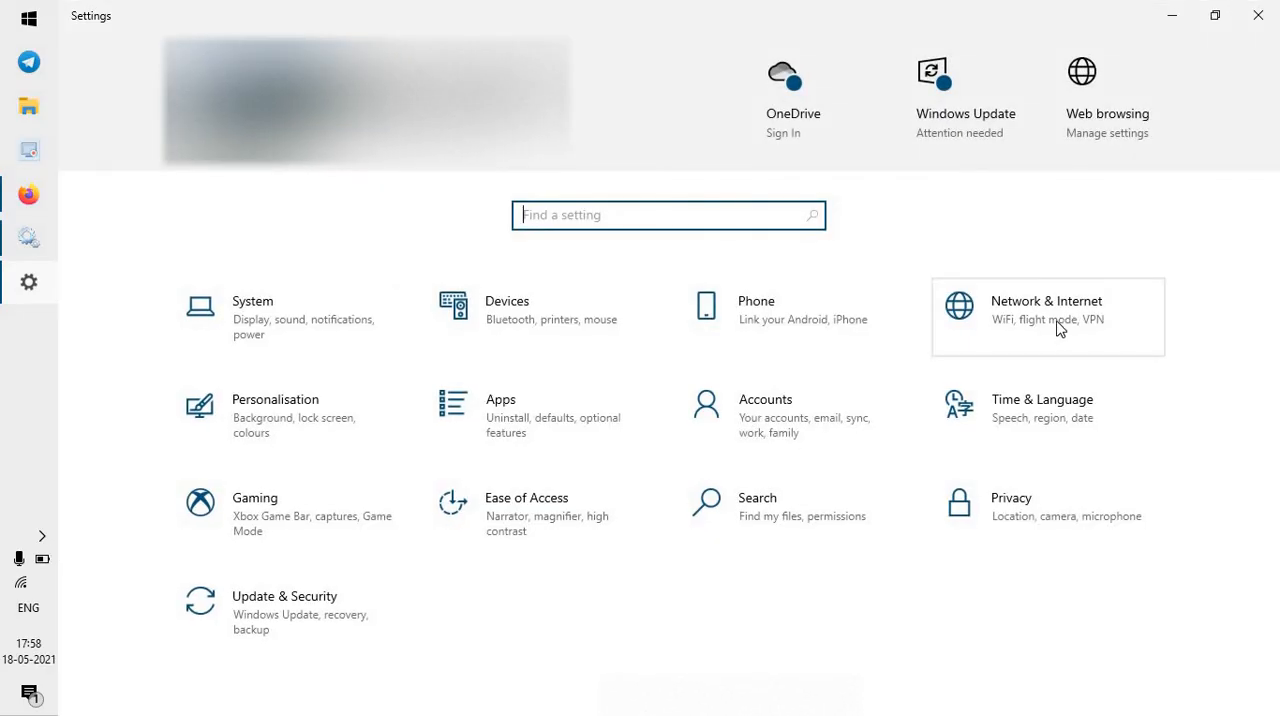
{"action": "left_click", "coordinate": [1059, 330]}
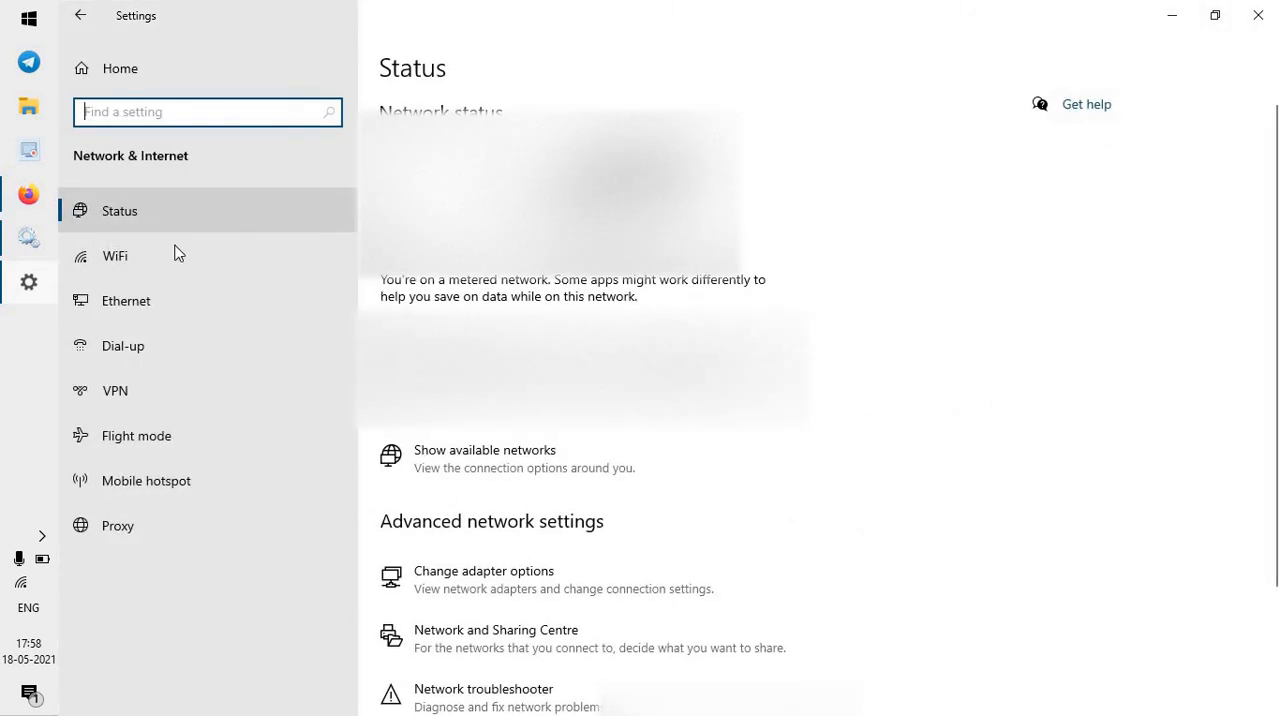
{"action": "left_click", "coordinate": [180, 250]}
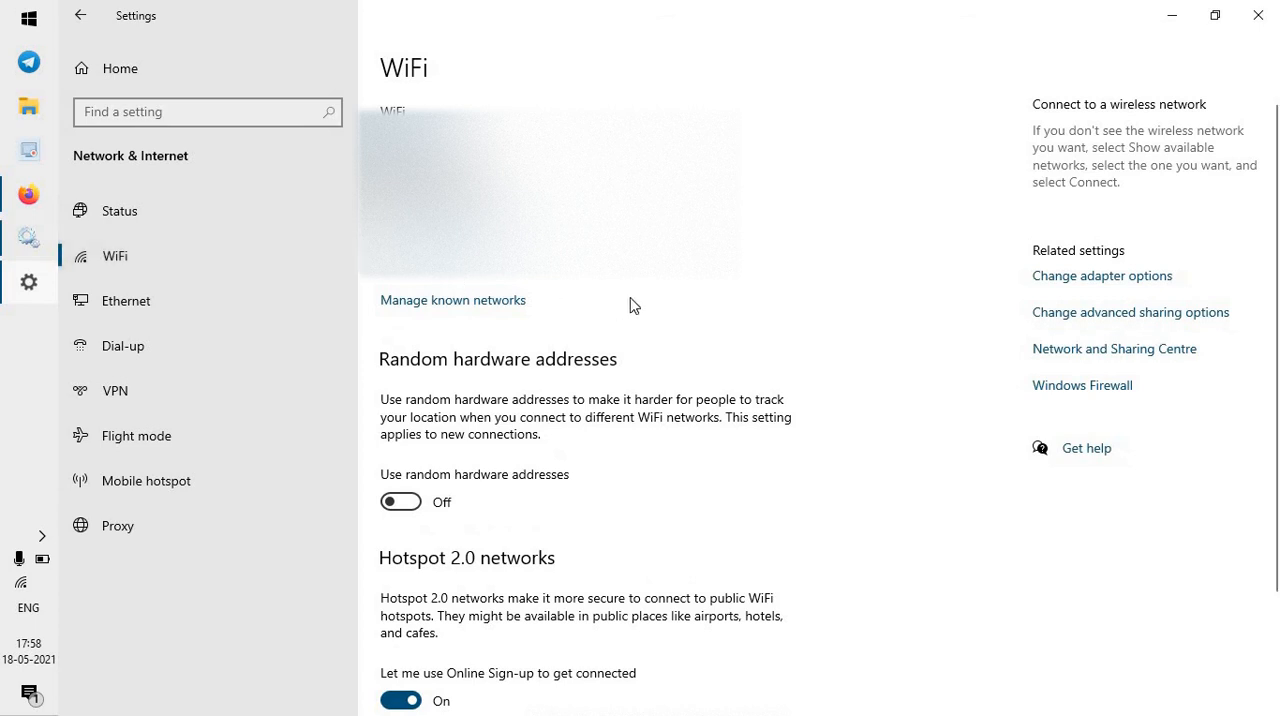
{"action": "scroll", "coordinate": [630, 300], "scroll_direction": "down", "scroll_amount": 3}
{"action": "scroll", "coordinate": [620, 296], "scroll_direction": "up", "scroll_amount": 3}
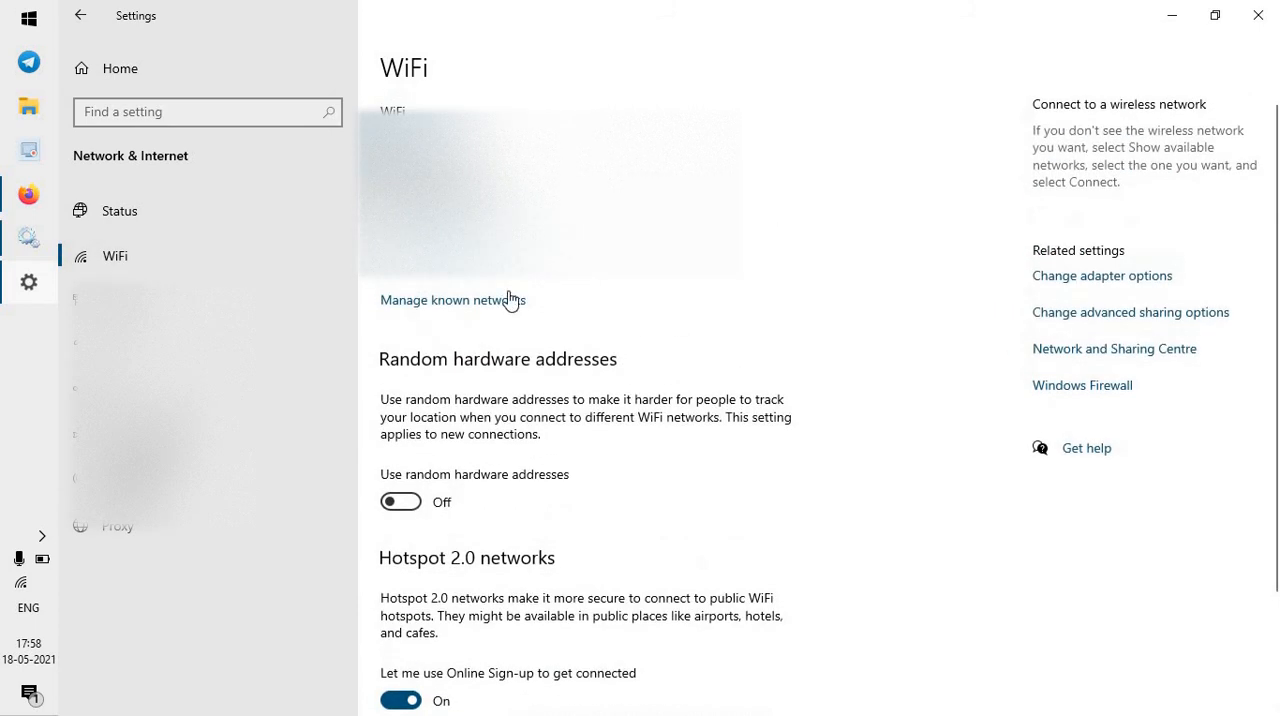
{"action": "left_click", "coordinate": [460, 302]}
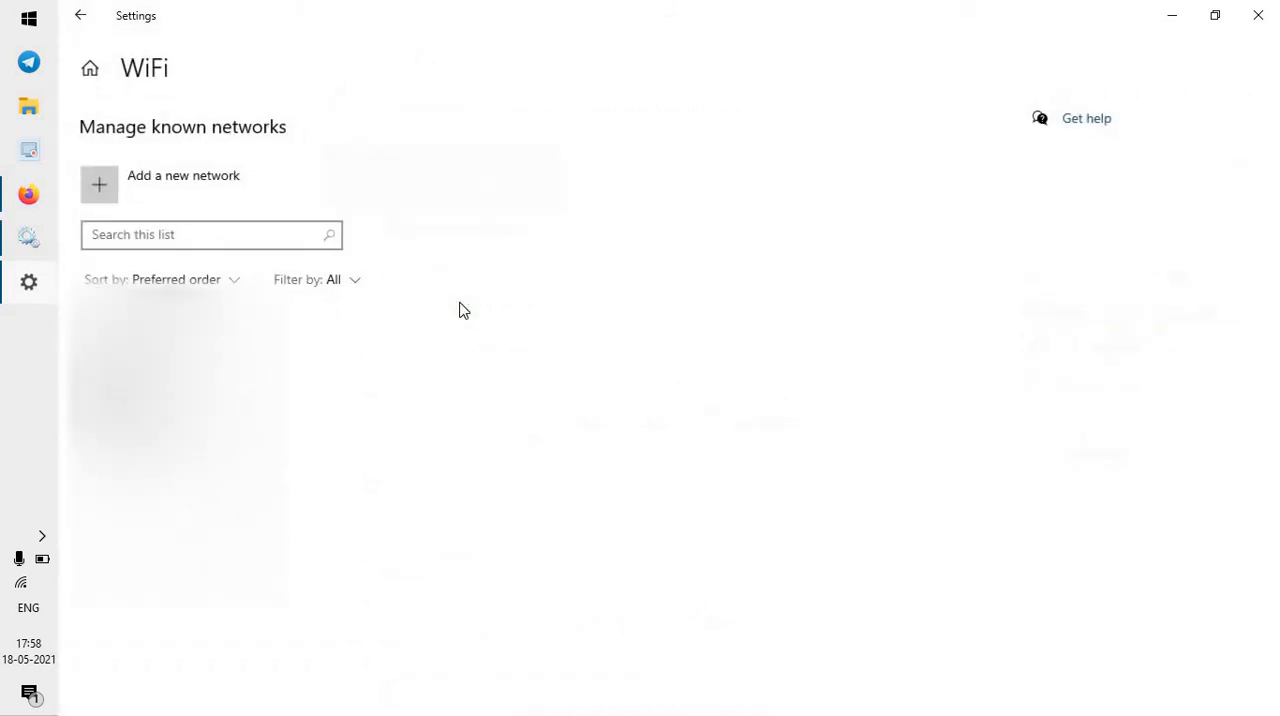
Open the properties of the known WiFi network in the list and set it as a metered connection.
{"action": "left_click", "coordinate": [222, 384]}
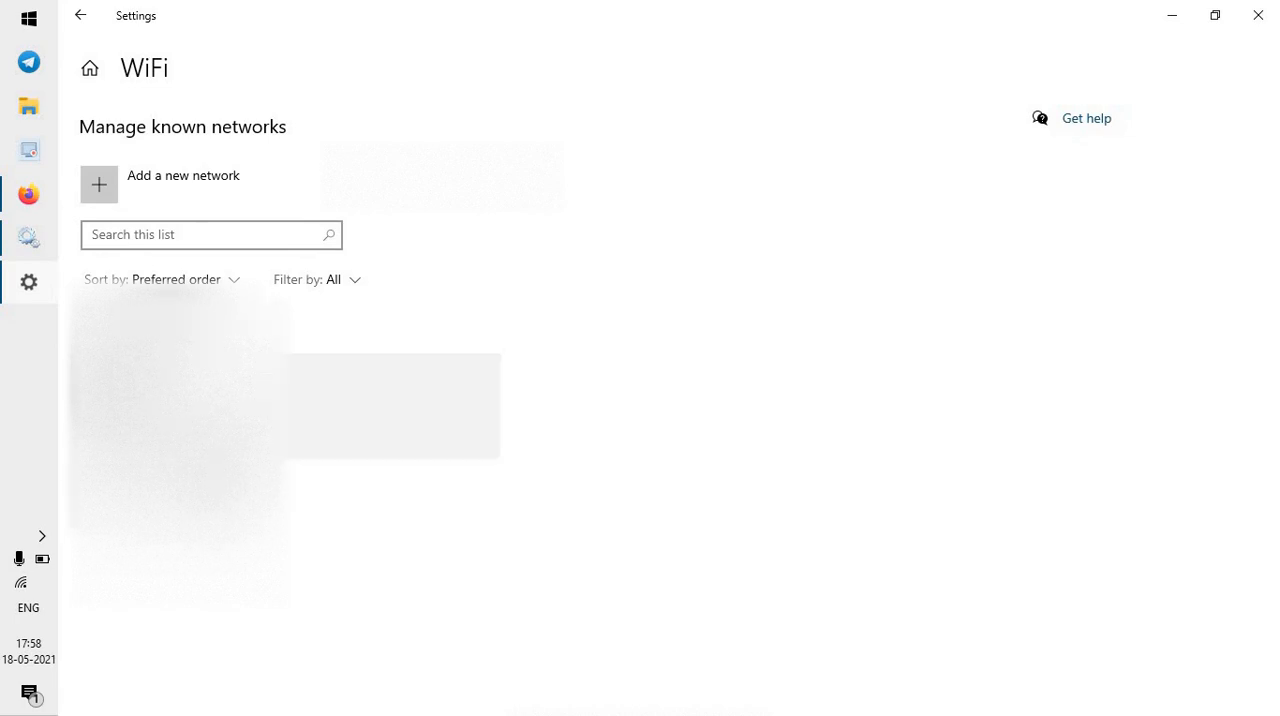
{"action": "left_click", "coordinate": [352, 436]}
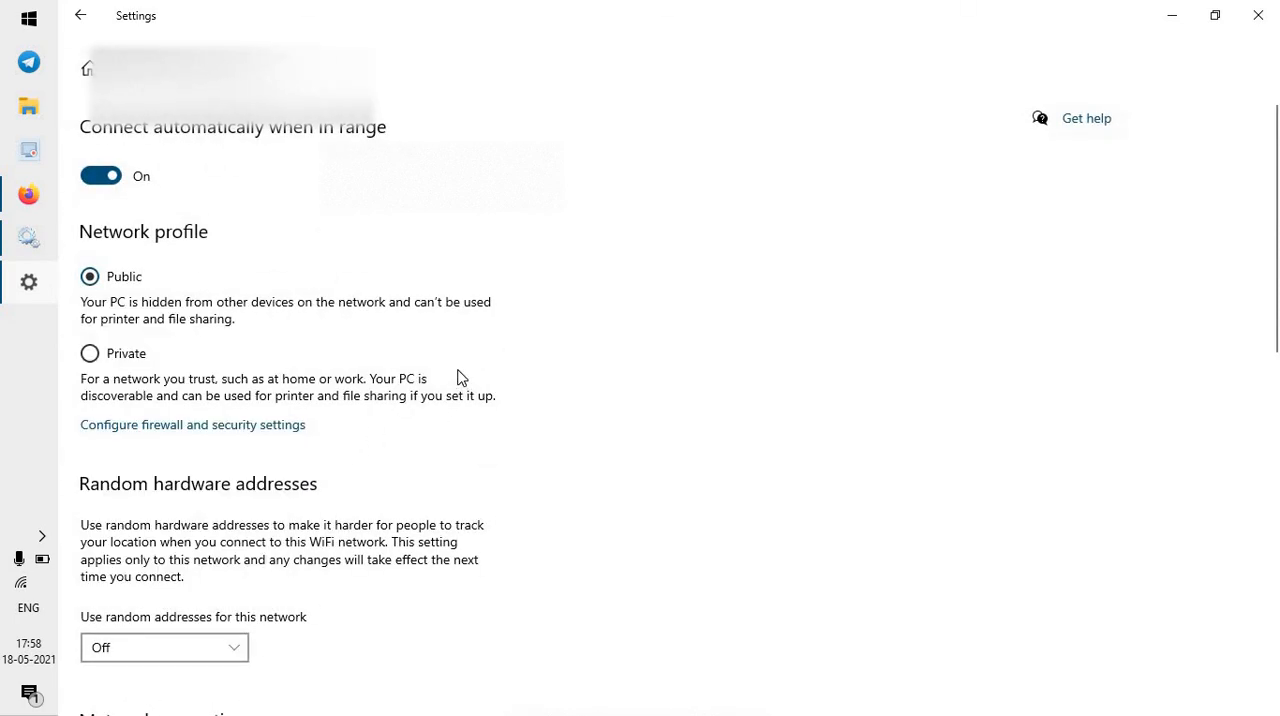
{"action": "scroll", "coordinate": [460, 380], "scroll_direction": "down", "scroll_amount": 5}
{"action": "left_click", "coordinate": [108, 396]}
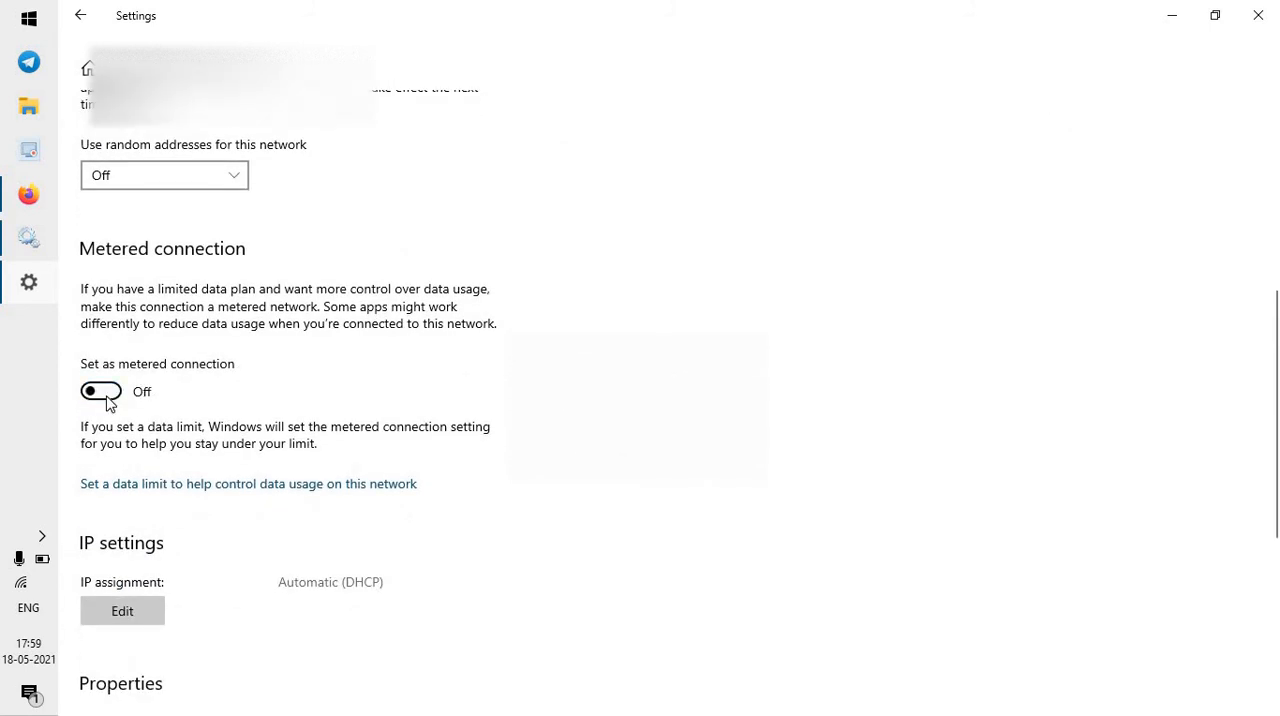
{"action": "left_click", "coordinate": [108, 396]}
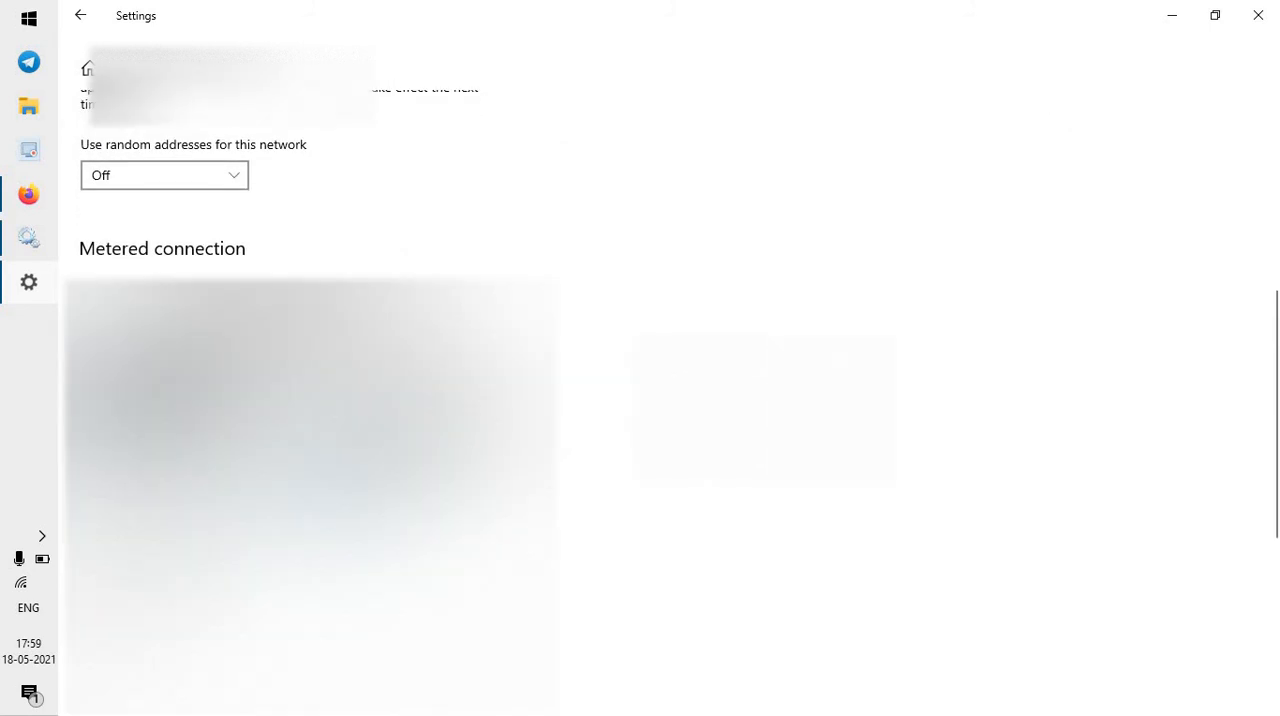
Review the WiFi network's properties, from the IP settings up to the network profile, and close Settings.
{"action": "scroll", "coordinate": [300, 400], "scroll_direction": "down", "scroll_amount": 5}
{"action": "scroll", "coordinate": [300, 400], "scroll_direction": "up", "scroll_amount": 3}
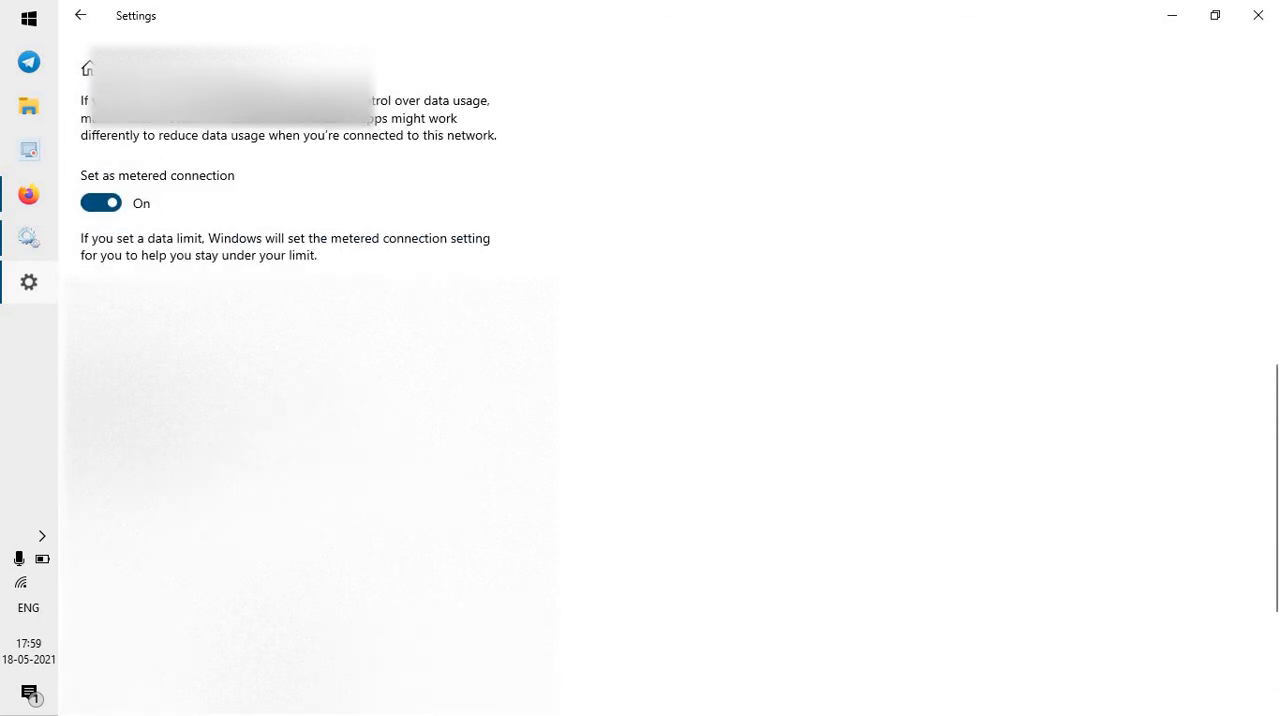
{"action": "scroll", "coordinate": [300, 400], "scroll_direction": "down", "scroll_amount": 5}
{"action": "scroll", "coordinate": [300, 400], "scroll_direction": "up", "scroll_amount": 5}
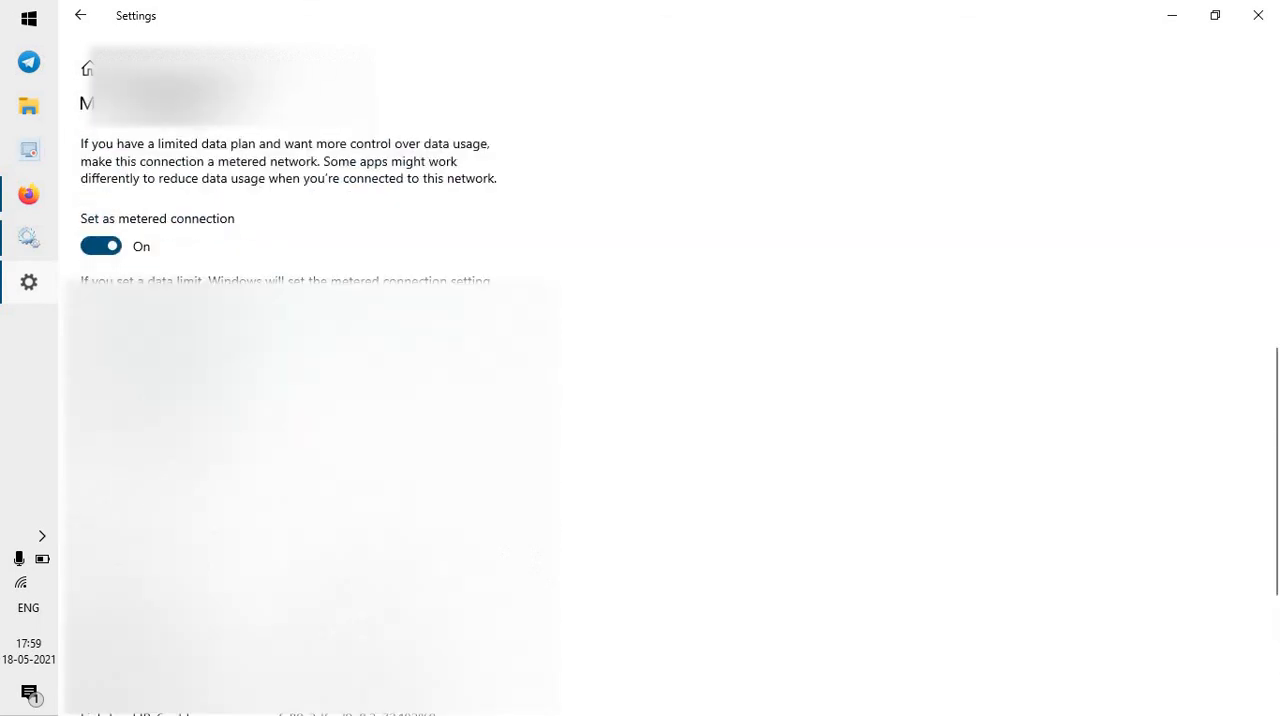
{"action": "scroll", "coordinate": [490, 403], "scroll_direction": "up", "scroll_amount": 4}
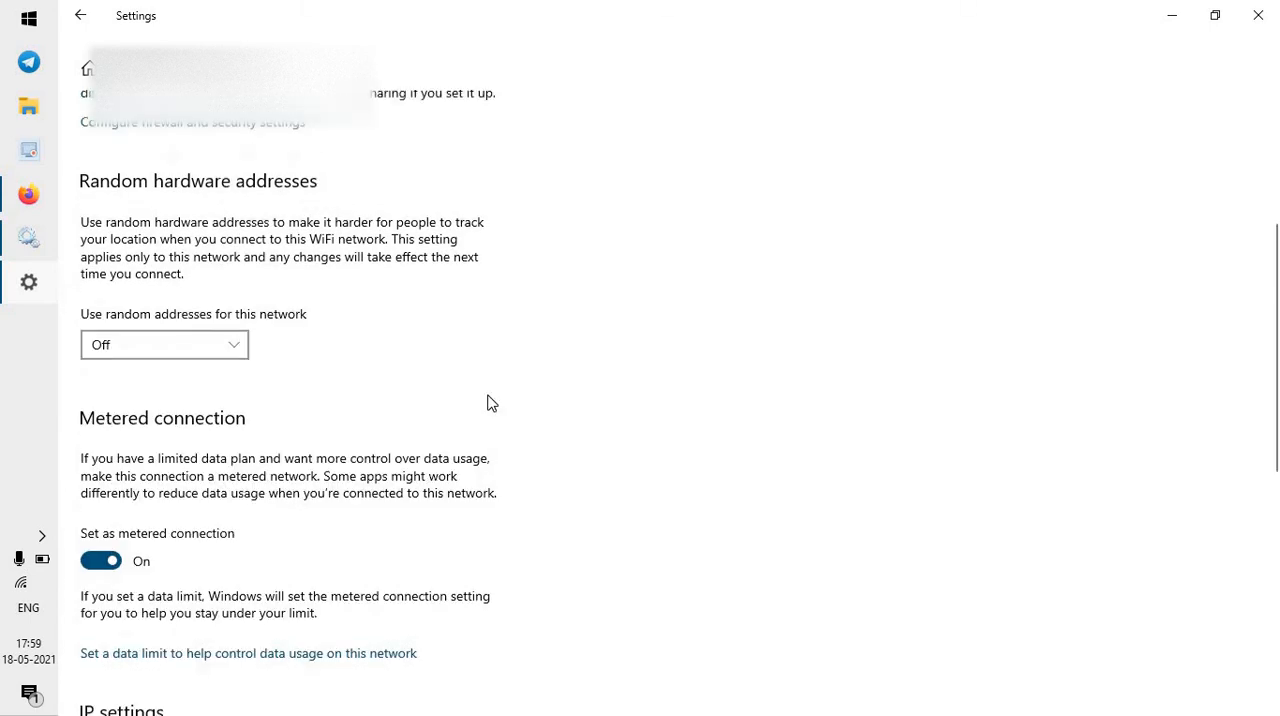
{"action": "scroll", "coordinate": [490, 403], "scroll_direction": "up", "scroll_amount": 3}
{"action": "scroll", "coordinate": [489, 403], "scroll_direction": "down", "scroll_amount": 3}
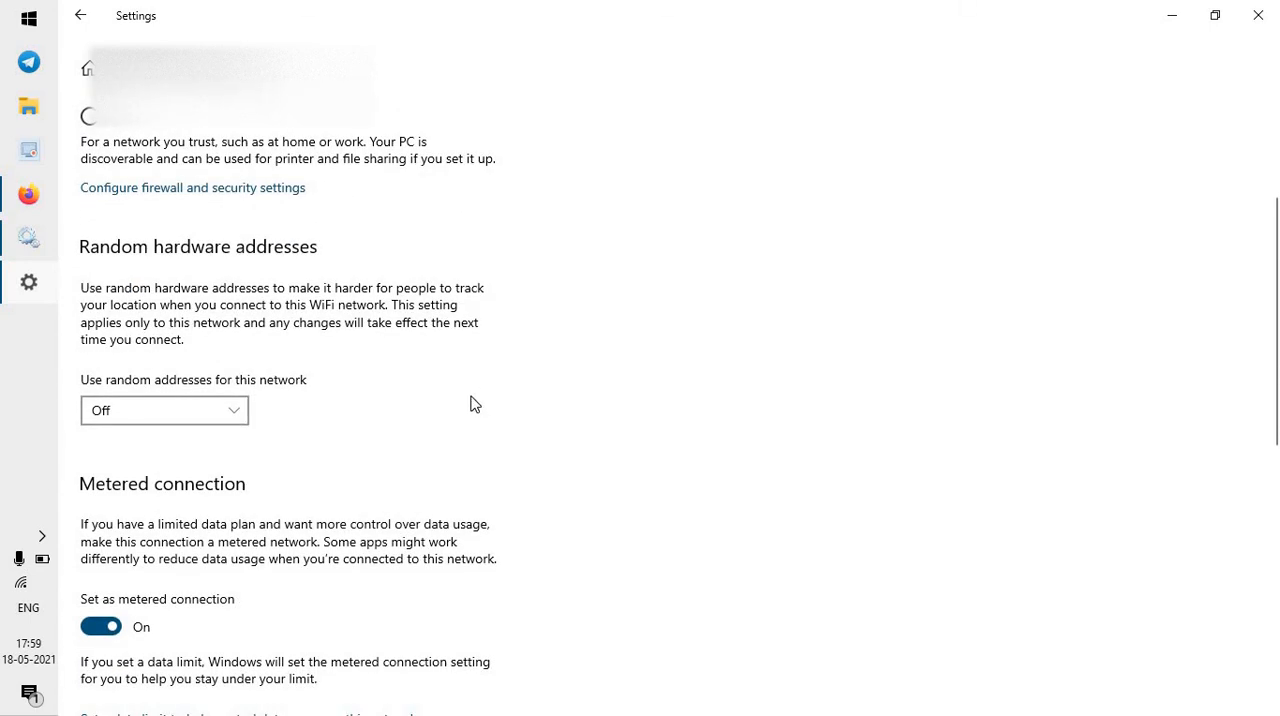
{"action": "scroll", "coordinate": [475, 404], "scroll_direction": "up", "scroll_amount": 3}
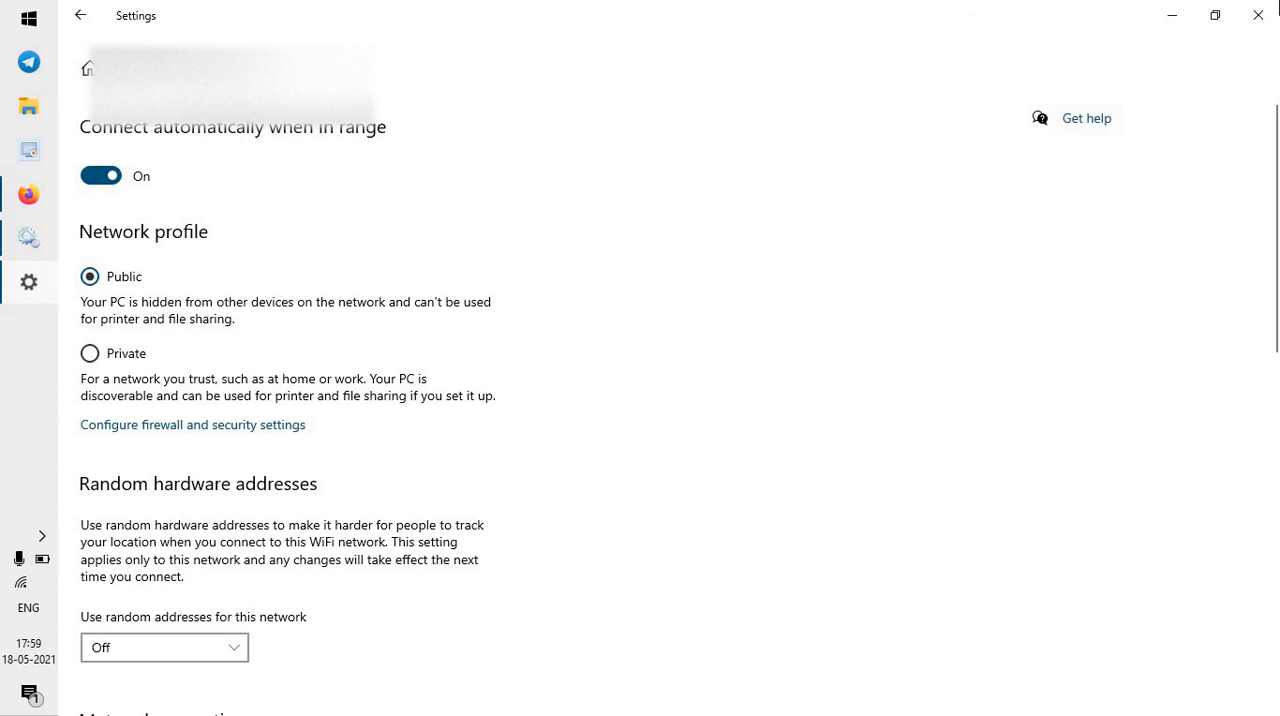
{"action": "left_click", "coordinate": [1258, 14]}
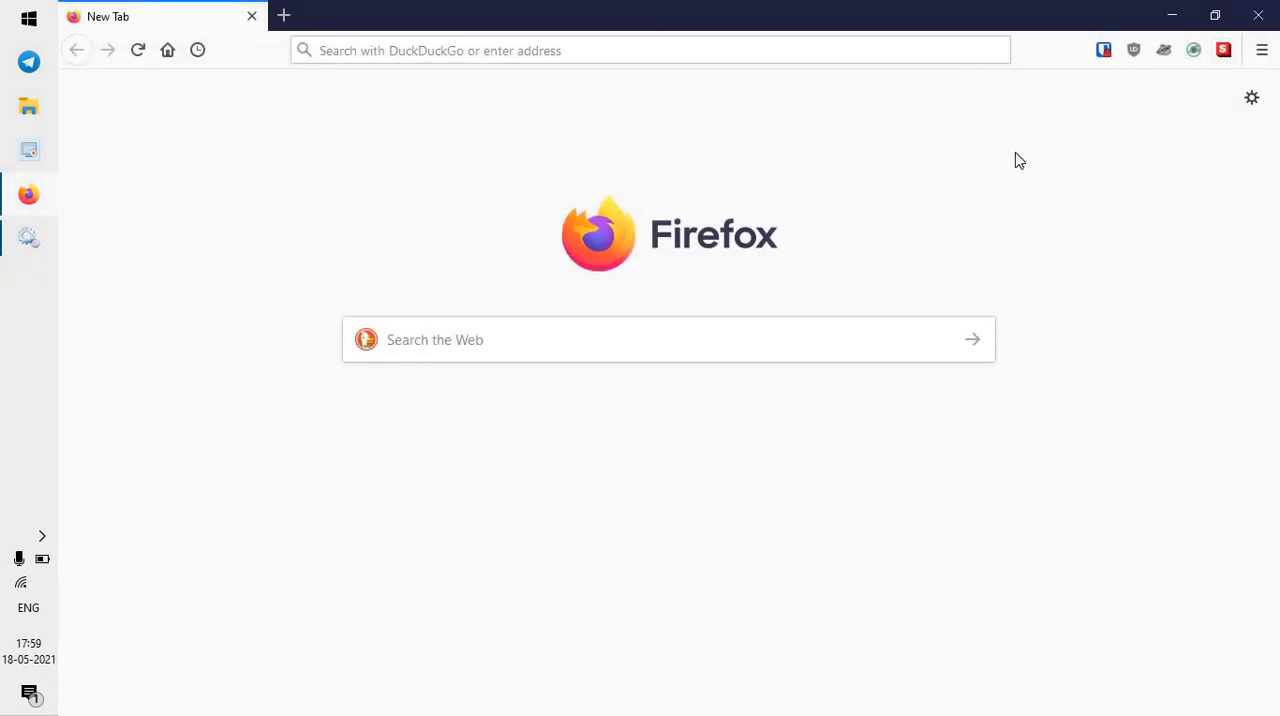